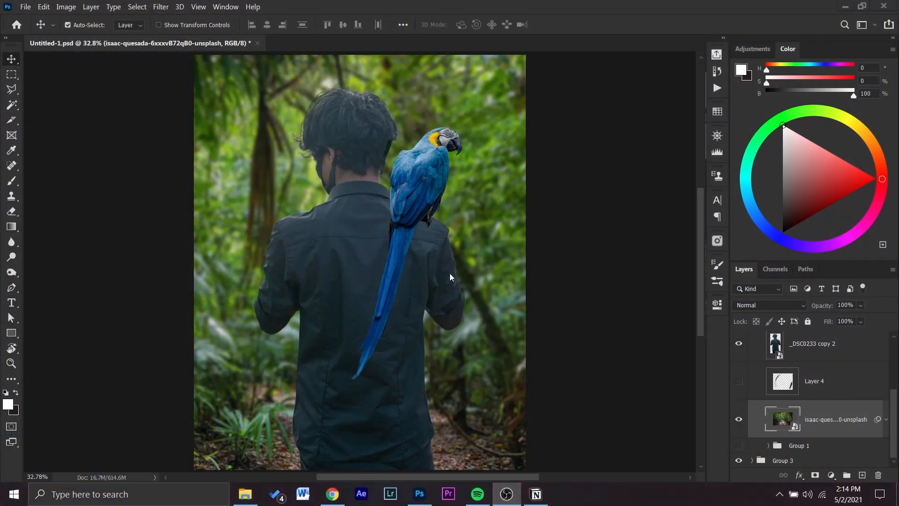
- Move the man slightly down and the parrot further left over his shoulder, with Auto-Select enabled
{"action": "left_click", "coordinate": [72, 29]}
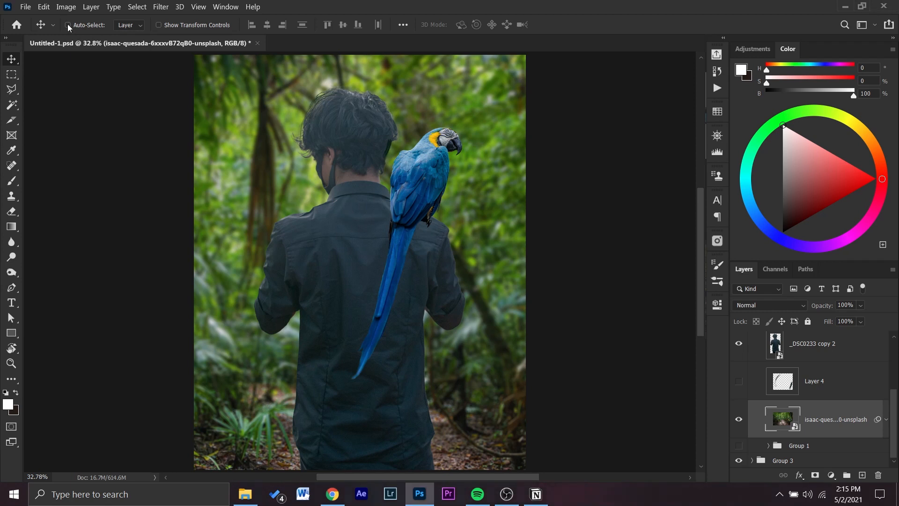
{"action": "left_click", "coordinate": [82, 27]}
{"action": "mouse_move", "coordinate": [356, 149]}
{"action": "left_mouse_down"}
{"action": "mouse_move", "coordinate": [398, 145]}
{"action": "mouse_move", "coordinate": [320, 151]}
{"action": "mouse_move", "coordinate": [361, 151]}
{"action": "left_mouse_up"}
{"action": "left_click_drag", "start_coordinate": [424, 168], "coordinate": [392, 174]}
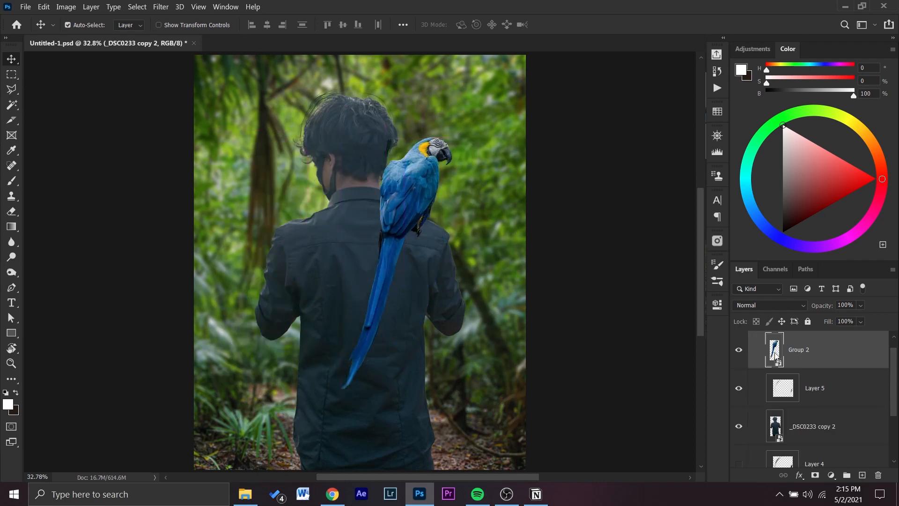
- Move the parrot slightly up on the man's shoulder, then try shifting the forest background and undo that shift
{"action": "scroll", "coordinate": [825, 420], "scroll_direction": "down", "scroll_amount": 2}
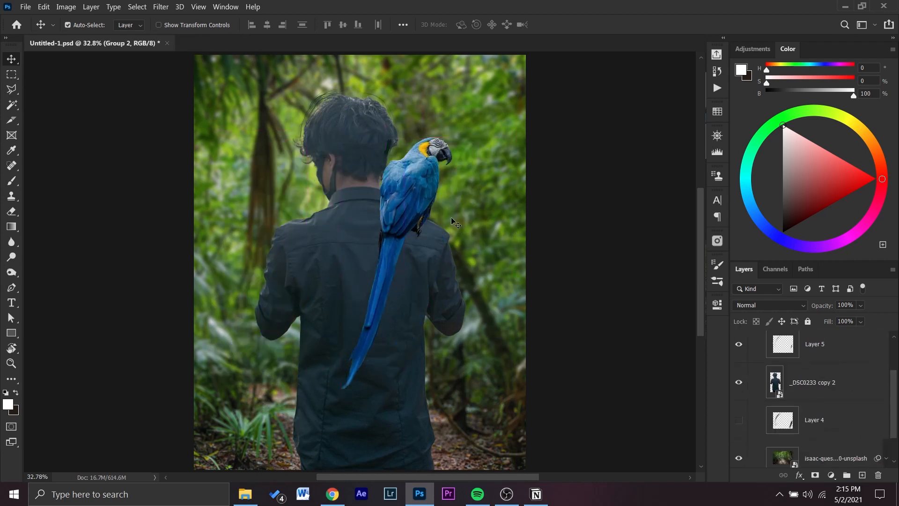
{"action": "mouse_move", "coordinate": [408, 188]}
{"action": "left_mouse_down"}
{"action": "mouse_move", "coordinate": [459, 182]}
{"action": "mouse_move", "coordinate": [426, 197]}
{"action": "mouse_move", "coordinate": [474, 215]}
{"action": "mouse_move", "coordinate": [403, 176]}
{"action": "left_mouse_up"}
{"action": "left_click_drag", "start_coordinate": [482, 291], "coordinate": [455, 261]}
{"action": "key", "text": "ctrl+z"}
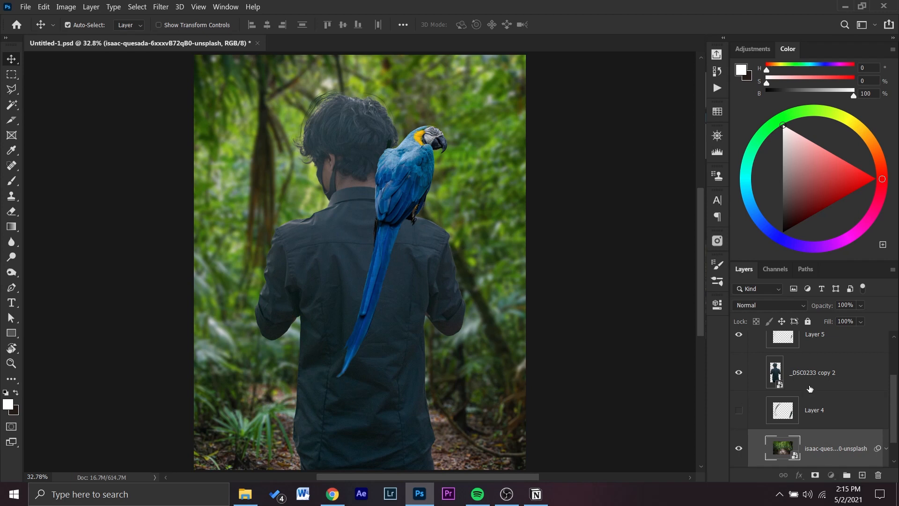
- Try to move the man to the right and reposition Layer 4 after selecting each layer by hand
{"action": "left_click", "coordinate": [810, 389]}
{"action": "left_click_drag", "start_coordinate": [340, 276], "coordinate": [399, 258]}
{"action": "left_click", "coordinate": [843, 417]}
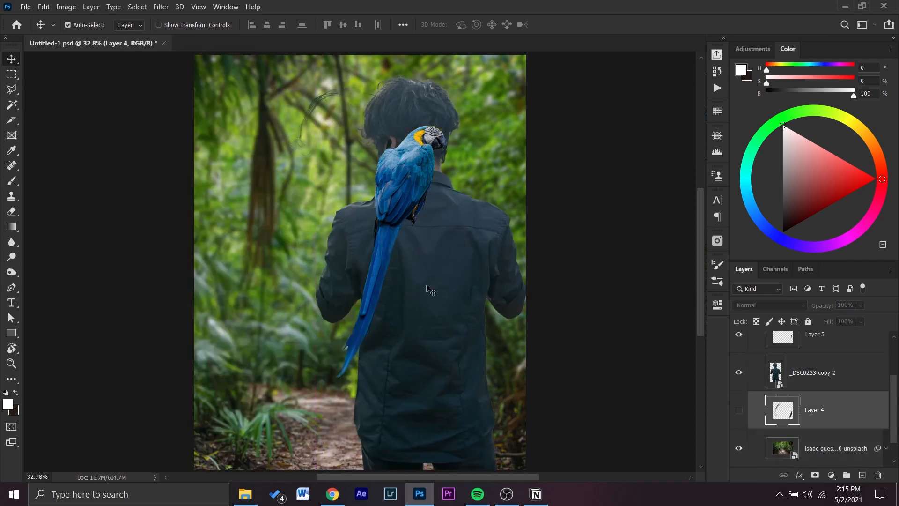
{"action": "left_click_drag", "start_coordinate": [400, 146], "coordinate": [501, 118]}
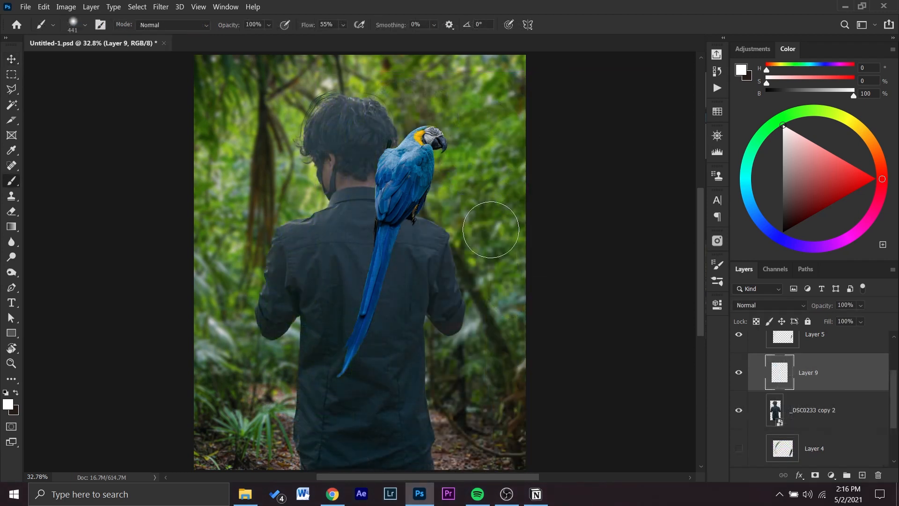
- Paint a soft white haze along the bottom edge of the picture on Layer 9 with the 441 px brush
{"action": "mouse_move", "coordinate": [520, 447]}
{"action": "left_mouse_down"}
{"action": "mouse_move", "coordinate": [415, 480]}
{"action": "mouse_move", "coordinate": [536, 450]}
{"action": "mouse_move", "coordinate": [400, 461]}
{"action": "mouse_move", "coordinate": [478, 462]}
{"action": "left_mouse_up"}
{"action": "key", "text": "ctrl+z"}
{"action": "mouse_move", "coordinate": [530, 418]}
{"action": "left_mouse_down"}
{"action": "mouse_move", "coordinate": [596, 422]}
{"action": "mouse_move", "coordinate": [506, 464]}
{"action": "mouse_move", "coordinate": [323, 468]}
{"action": "left_mouse_up"}
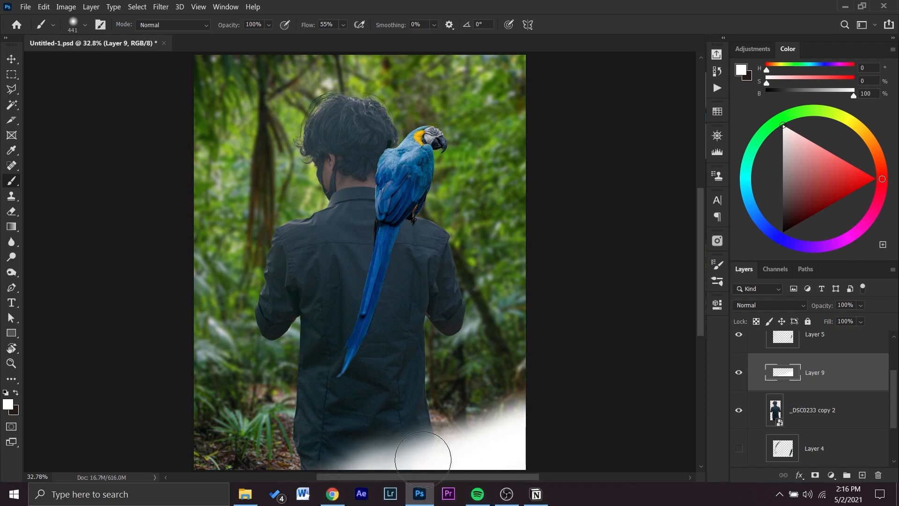
{"action": "mouse_move", "coordinate": [488, 337]}
{"action": "left_mouse_down"}
{"action": "mouse_move", "coordinate": [500, 328]}
{"action": "mouse_move", "coordinate": [429, 159]}
{"action": "mouse_move", "coordinate": [536, 249]}
{"action": "mouse_move", "coordinate": [491, 240]}
{"action": "mouse_move", "coordinate": [452, 150]}
{"action": "mouse_move", "coordinate": [464, 152]}
{"action": "left_mouse_up"}
{"action": "mouse_move", "coordinate": [344, 311]}
{"action": "left_mouse_down"}
{"action": "mouse_move", "coordinate": [360, 278]}
{"action": "mouse_move", "coordinate": [133, 295]}
{"action": "left_mouse_up"}
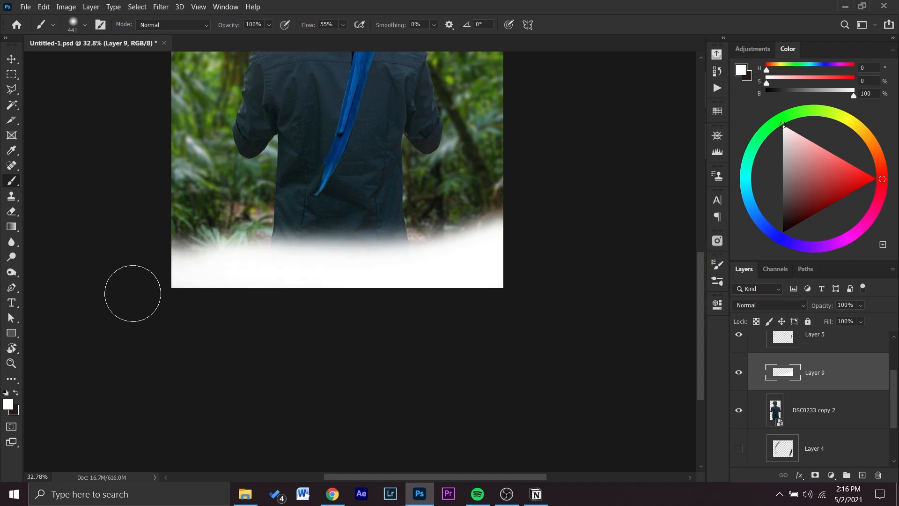
- Paint white haze at the picture's left edge, then reduce the brush to 81 px and paint in the swapped colour
{"action": "mouse_move", "coordinate": [159, 126]}
{"action": "left_mouse_down"}
{"action": "mouse_move", "coordinate": [231, 187]}
{"action": "mouse_move", "coordinate": [226, 168]}
{"action": "left_mouse_up"}
{"action": "right_click", "coordinate": [234, 171]}
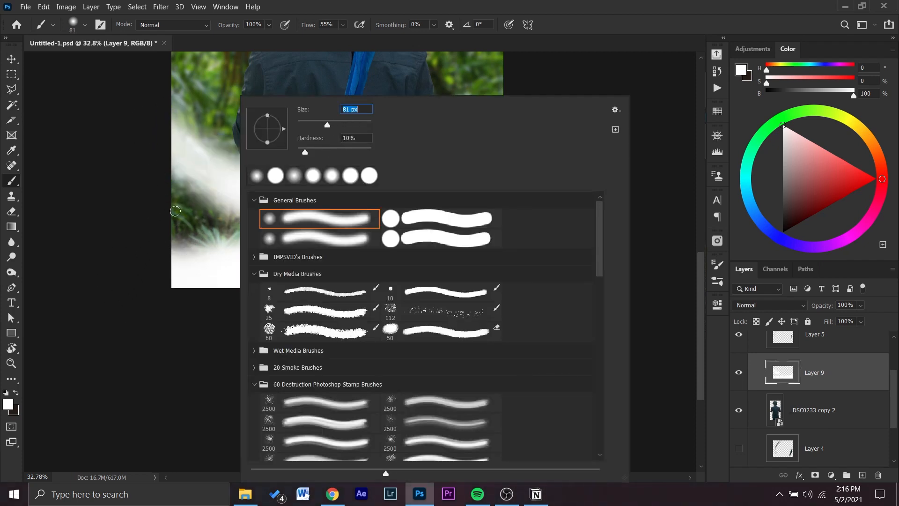
{"action": "left_click", "coordinate": [175, 211]}
{"action": "key", "text": "x"}
{"action": "mouse_move", "coordinate": [289, 284]}
{"action": "left_mouse_down"}
{"action": "mouse_move", "coordinate": [487, 283]}
{"action": "mouse_move", "coordinate": [461, 305]}
{"action": "left_mouse_up"}
{"action": "mouse_move", "coordinate": [388, 151]}
{"action": "left_mouse_down"}
{"action": "mouse_move", "coordinate": [472, 248]}
{"action": "mouse_move", "coordinate": [389, 295]}
{"action": "left_mouse_up"}
{"action": "left_click_drag", "start_coordinate": [412, 168], "coordinate": [448, 244]}
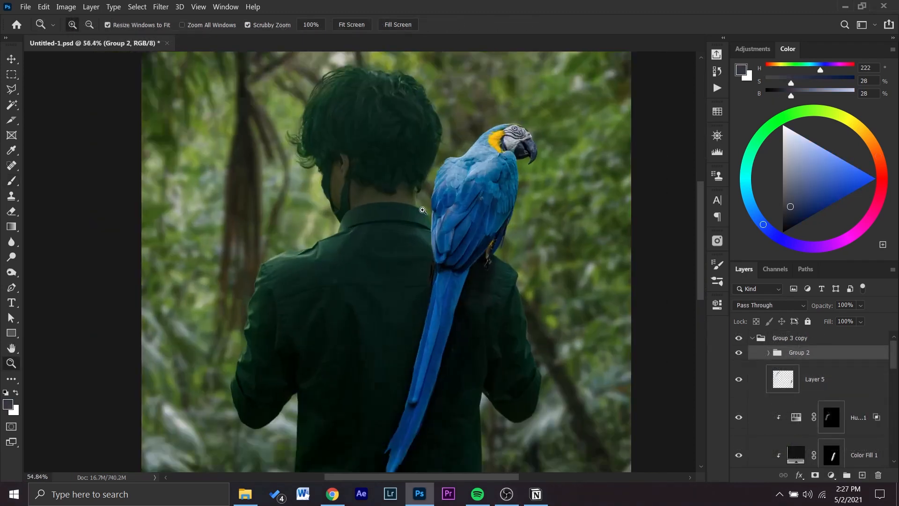
- Examine the parrot's edges against the man and background, and look through the composite's layer stack
{"action": "left_click", "coordinate": [428, 211]}
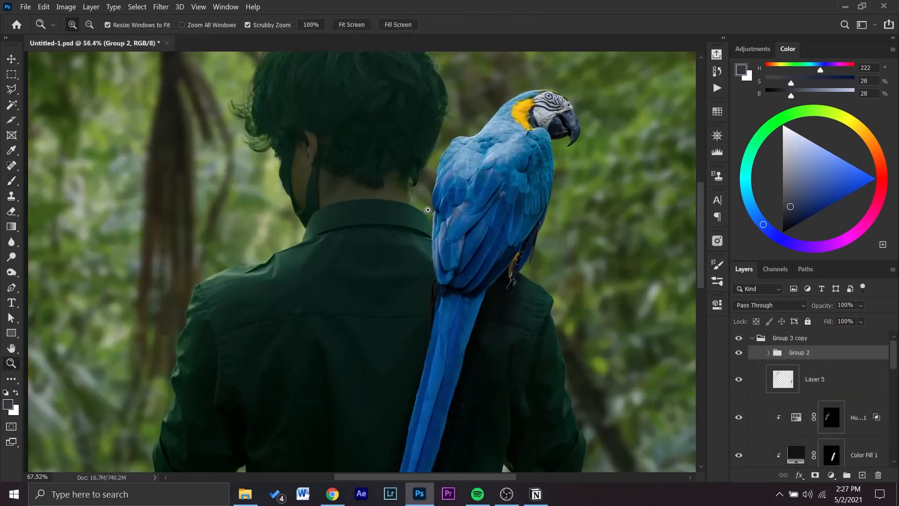
{"action": "scroll", "coordinate": [788, 400], "scroll_direction": "down", "scroll_amount": 10}
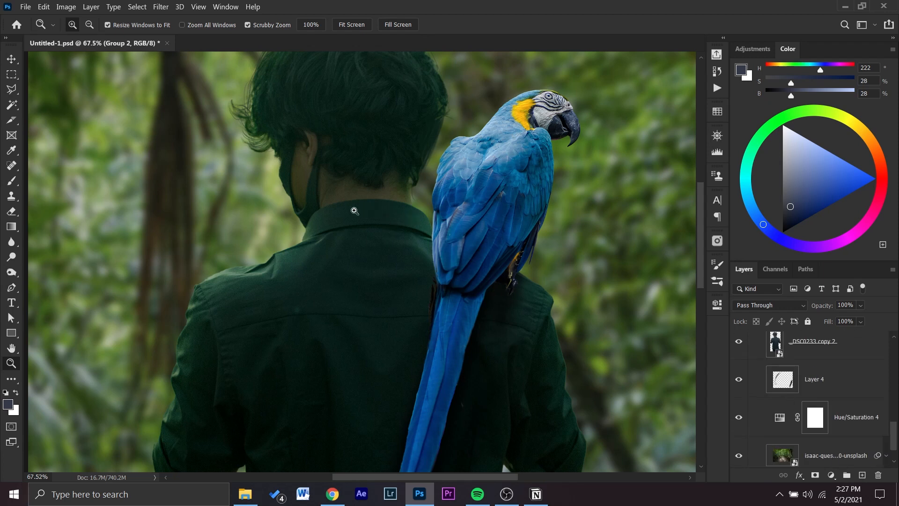
{"action": "left_click_drag", "start_coordinate": [361, 211], "coordinate": [336, 211]}
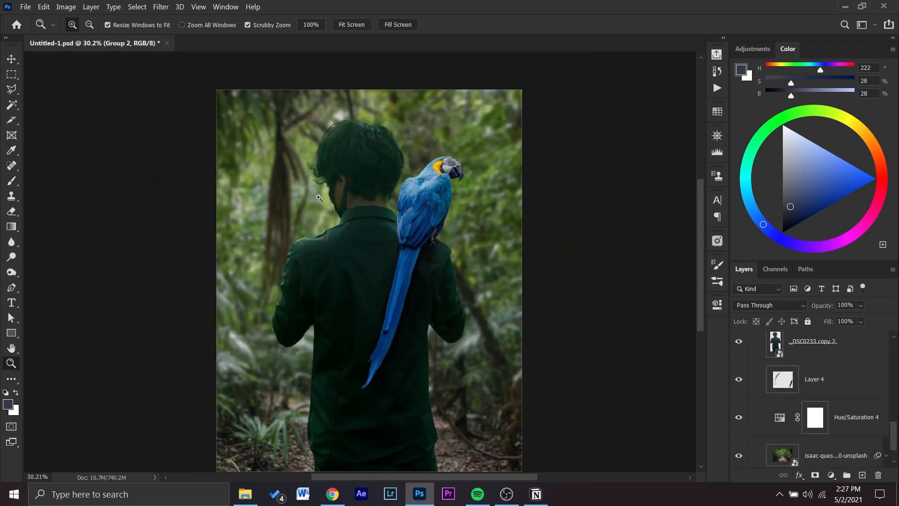
{"action": "left_click_drag", "start_coordinate": [348, 192], "coordinate": [395, 196]}
{"action": "left_click_drag", "start_coordinate": [548, 197], "coordinate": [380, 253]}
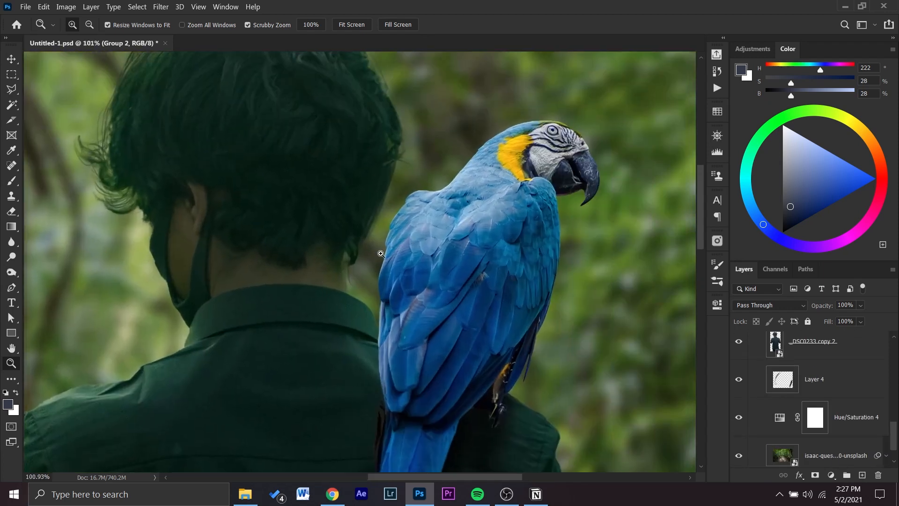
{"action": "left_click_drag", "start_coordinate": [508, 229], "coordinate": [443, 213]}
{"action": "scroll", "coordinate": [830, 377], "scroll_direction": "up", "scroll_amount": 5}
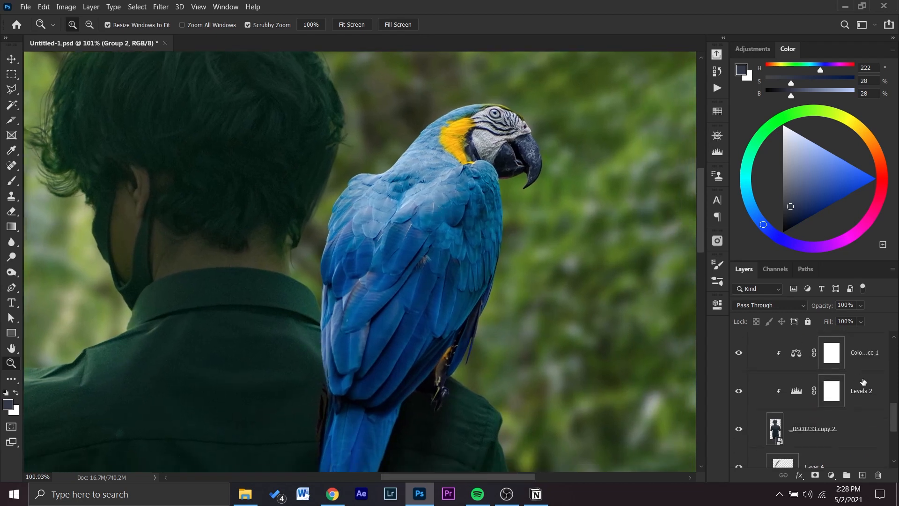
{"action": "scroll", "coordinate": [830, 377], "scroll_direction": "down", "scroll_amount": 2}
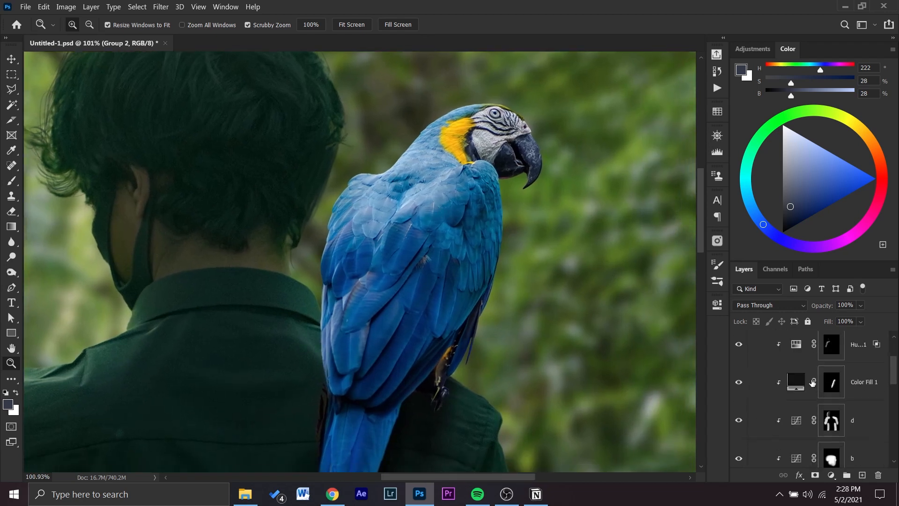
{"action": "scroll", "coordinate": [802, 384], "scroll_direction": "up", "scroll_amount": 3}
- Toggle the visibility of Group 2 and isolate it so only the parrot is displayed
{"action": "left_click", "coordinate": [743, 353]}
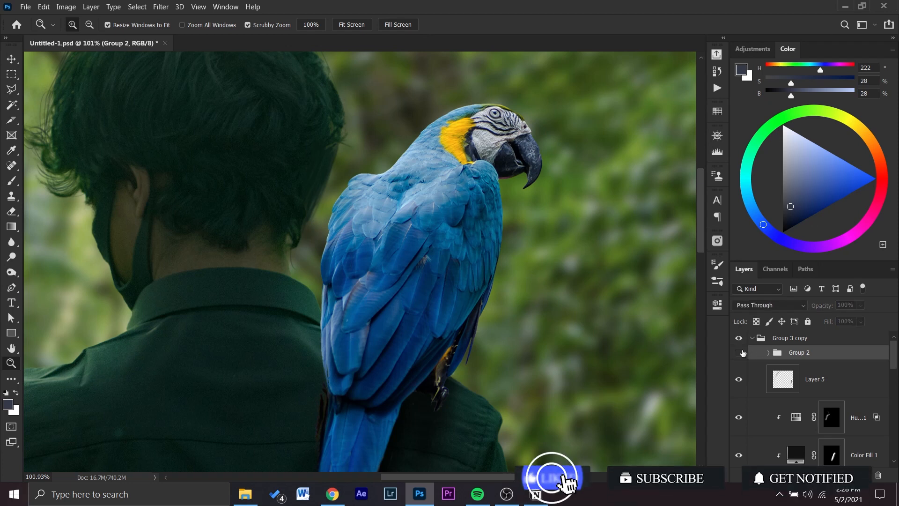
{"action": "left_click", "coordinate": [744, 354]}
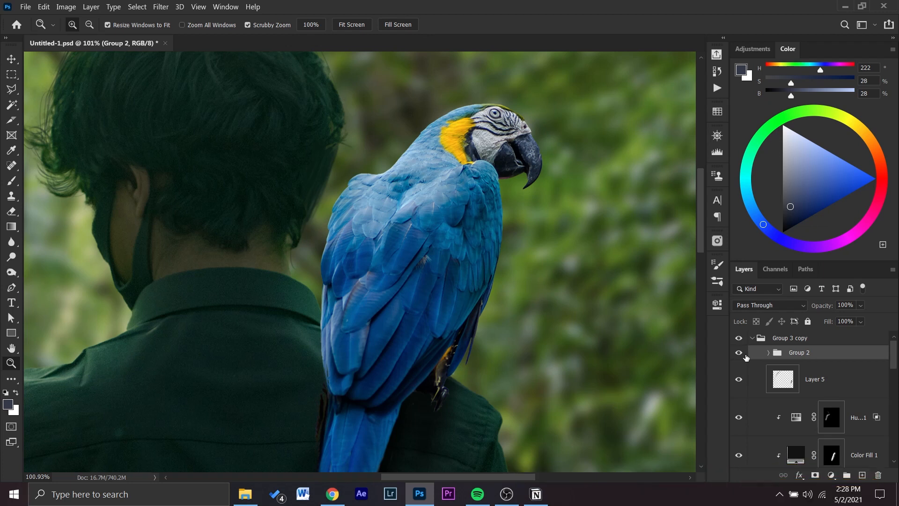
{"action": "key", "text": "alt"}
{"action": "left_click", "coordinate": [739, 354], "text": "alt"}
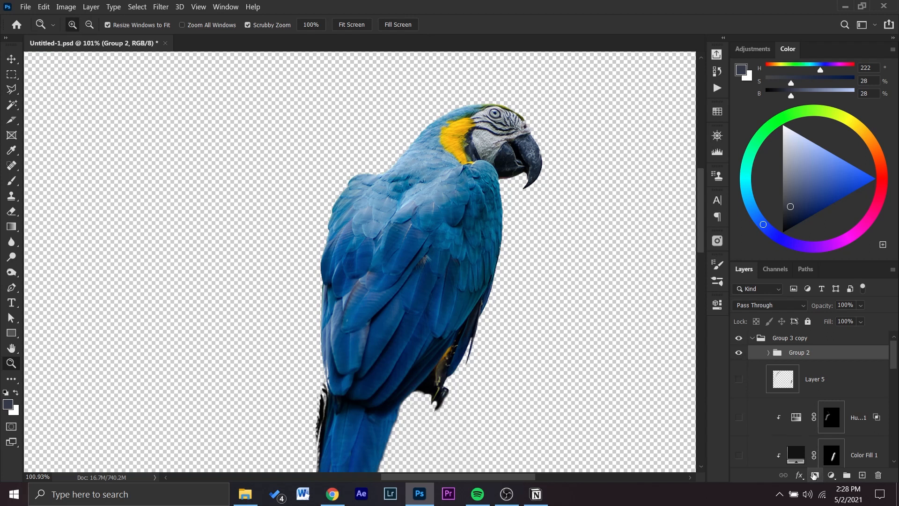
- Add a layer mask to Group 2 and paint black with a soft brush over the parrot's lower body
{"action": "left_click", "coordinate": [814, 474]}
{"action": "key", "text": "b"}
{"action": "mouse_move", "coordinate": [428, 362]}
{"action": "left_mouse_down"}
{"action": "mouse_move", "coordinate": [466, 378]}
{"action": "mouse_move", "coordinate": [475, 360]}
{"action": "left_mouse_up"}
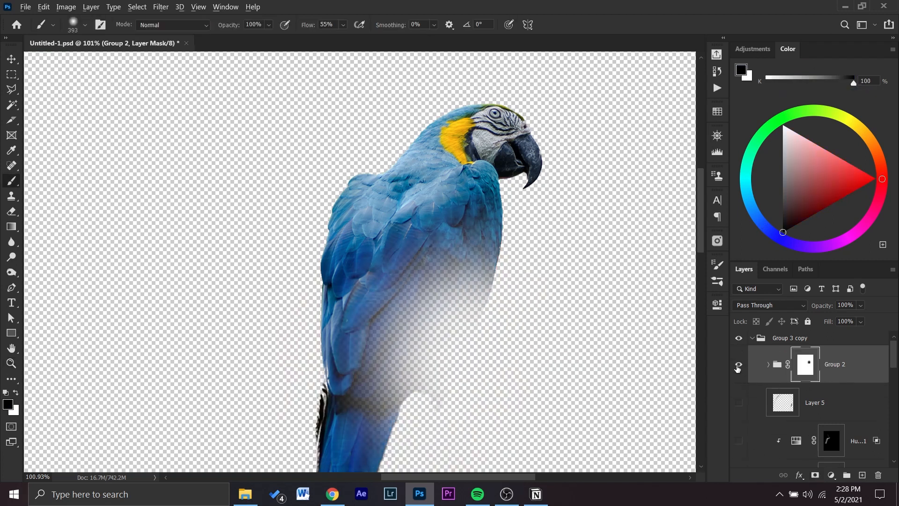
- Turn the visibility of Layer 5 and the clipped hue adjustment below Group 2 back on
{"action": "left_click_drag", "start_coordinate": [739, 402], "coordinate": [738, 442]}
{"action": "key", "text": "z"}
{"action": "mouse_move", "coordinate": [580, 329]}
{"action": "left_mouse_down"}
{"action": "mouse_move", "coordinate": [530, 324]}
{"action": "mouse_move", "coordinate": [491, 263]}
{"action": "mouse_move", "coordinate": [535, 261]}
{"action": "left_mouse_up"}
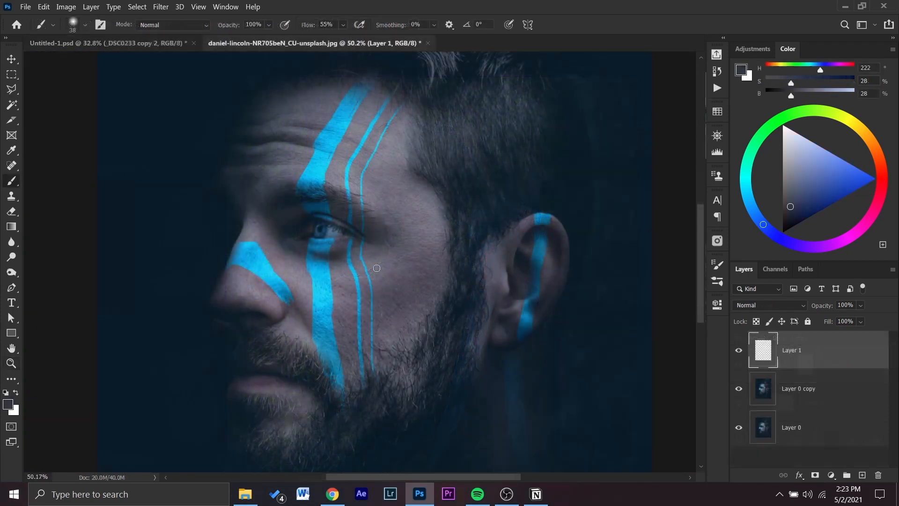
- Paint soft dark grey-blue strokes across the eye and cheek on Layer 1, enlarging the brush from 38 to 100 px
{"action": "mouse_move", "coordinate": [382, 259]}
{"action": "left_mouse_down"}
{"action": "mouse_move", "coordinate": [305, 264]}
{"action": "mouse_move", "coordinate": [393, 257]}
{"action": "left_mouse_up"}
{"action": "right_click", "coordinate": [395, 251]}
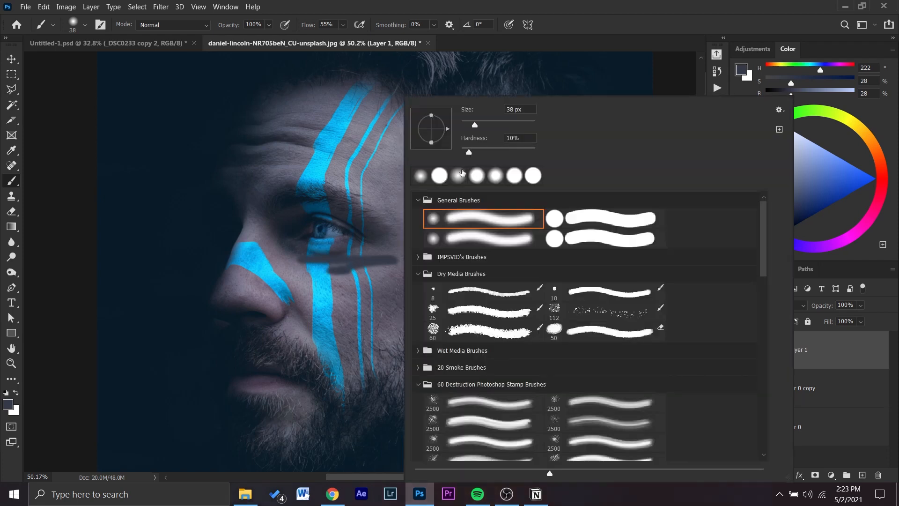
{"action": "mouse_move", "coordinate": [336, 231]}
{"action": "left_mouse_down"}
{"action": "mouse_move", "coordinate": [305, 272]}
{"action": "mouse_move", "coordinate": [343, 281]}
{"action": "left_mouse_up"}
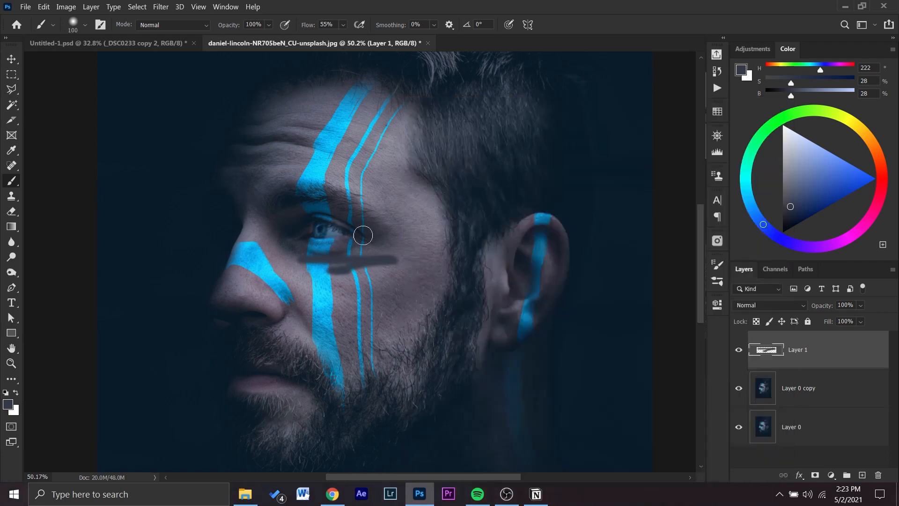
{"action": "mouse_move", "coordinate": [408, 206]}
{"action": "left_mouse_down"}
{"action": "mouse_move", "coordinate": [396, 239]}
{"action": "mouse_move", "coordinate": [407, 231]}
{"action": "mouse_move", "coordinate": [403, 294]}
{"action": "left_mouse_up"}
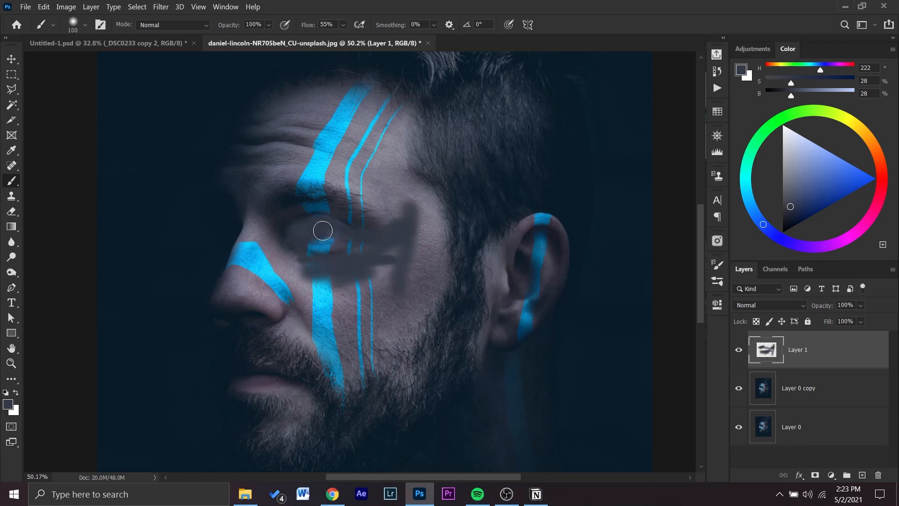
- Set the brush size to 5000 px and dab the dark grey-blue colour over the whole portrait
{"action": "right_click", "coordinate": [325, 222]}
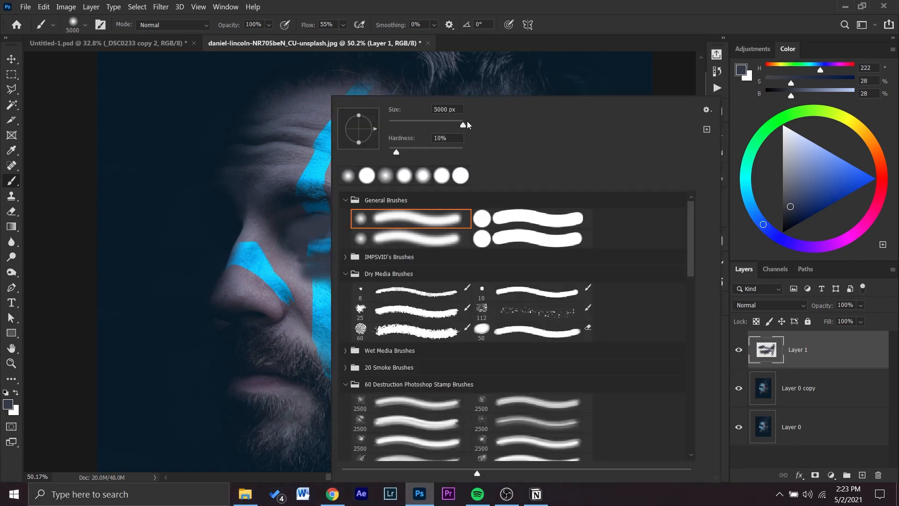
{"action": "left_click", "coordinate": [320, 230]}
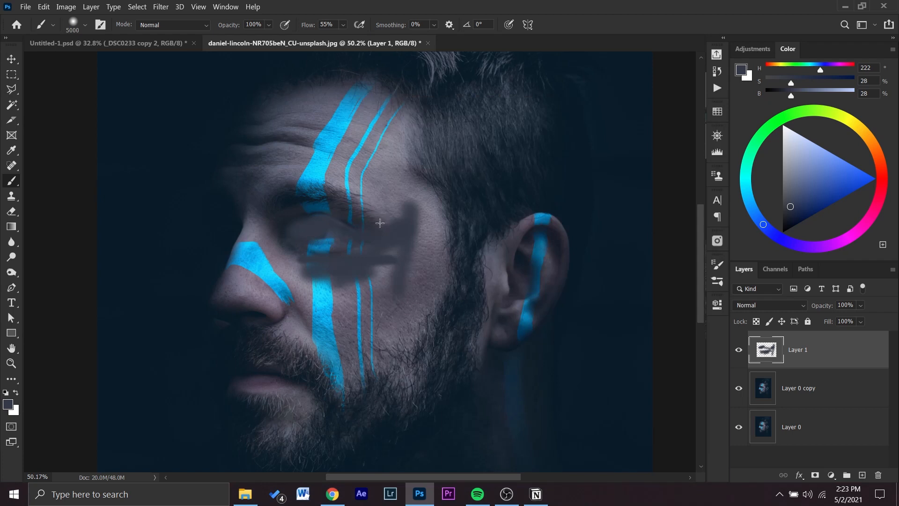
{"action": "left_click", "coordinate": [375, 224]}
{"action": "left_click", "coordinate": [388, 216]}
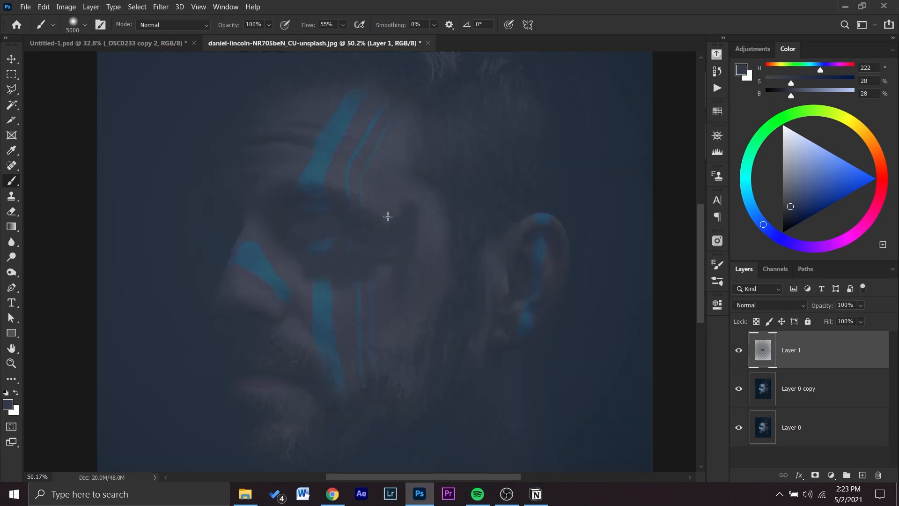
- Paint a stroke near the eye with a harder 108 px brush, then replace the painted layer with a new empty one
{"action": "right_click", "coordinate": [388, 216]}
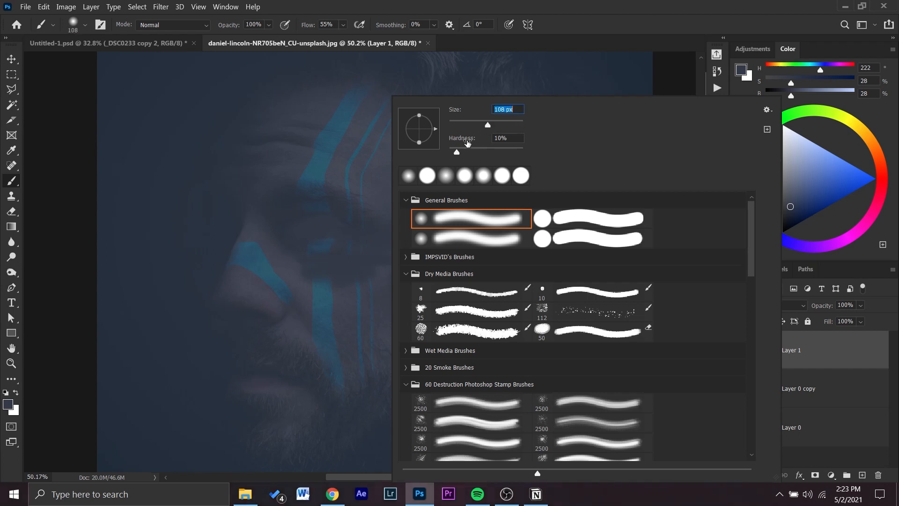
{"action": "left_click_drag", "start_coordinate": [511, 156], "coordinate": [509, 156]}
{"action": "left_click_drag", "start_coordinate": [310, 273], "coordinate": [328, 245]}
{"action": "left_click_drag", "start_coordinate": [816, 347], "coordinate": [878, 475]}
{"action": "left_click", "coordinate": [862, 475]}
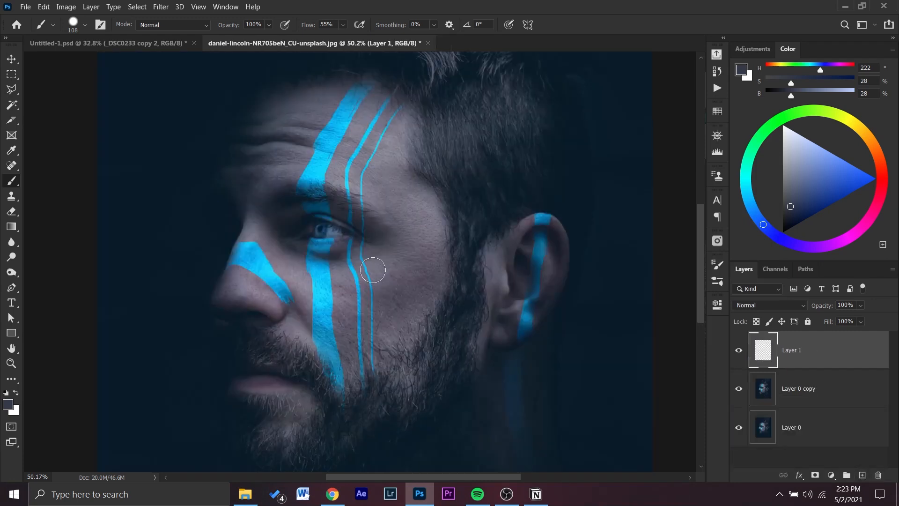
- Paint over the man's eye in dark grey-blue on Layer 1 with a brush of 93 px
{"action": "mouse_move", "coordinate": [360, 239]}
{"action": "left_mouse_down"}
{"action": "mouse_move", "coordinate": [453, 234]}
{"action": "mouse_move", "coordinate": [287, 234]}
{"action": "mouse_move", "coordinate": [412, 235]}
{"action": "mouse_move", "coordinate": [375, 230]}
{"action": "mouse_move", "coordinate": [394, 126]}
{"action": "mouse_move", "coordinate": [332, 304]}
{"action": "mouse_move", "coordinate": [337, 196]}
{"action": "mouse_move", "coordinate": [335, 299]}
{"action": "mouse_move", "coordinate": [287, 387]}
{"action": "mouse_move", "coordinate": [305, 379]}
{"action": "left_mouse_up"}
{"action": "mouse_move", "coordinate": [313, 231]}
{"action": "left_mouse_down"}
{"action": "mouse_move", "coordinate": [326, 227]}
{"action": "mouse_move", "coordinate": [331, 185]}
{"action": "left_mouse_up"}
{"action": "left_click_drag", "start_coordinate": [334, 125], "coordinate": [334, 124]}
{"action": "left_click_drag", "start_coordinate": [321, 233], "coordinate": [316, 168]}
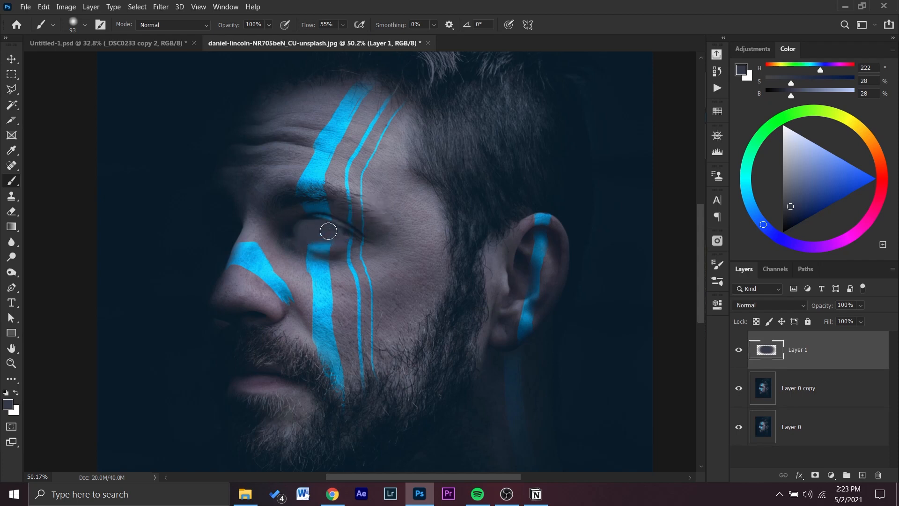
{"action": "mouse_move", "coordinate": [329, 232]}
{"action": "left_mouse_down"}
{"action": "mouse_move", "coordinate": [294, 234]}
{"action": "mouse_move", "coordinate": [350, 245]}
{"action": "mouse_move", "coordinate": [325, 229]}
{"action": "mouse_move", "coordinate": [349, 228]}
{"action": "mouse_move", "coordinate": [406, 242]}
{"action": "left_mouse_up"}
- Erase the grey-blue paint spilling past the eyelids with a 56 px eraser so it fits the eye opening
{"action": "key", "text": "z"}
{"action": "key", "text": "e"}
{"action": "mouse_move", "coordinate": [249, 263]}
{"action": "left_mouse_down"}
{"action": "mouse_move", "coordinate": [280, 269]}
{"action": "mouse_move", "coordinate": [267, 271]}
{"action": "left_mouse_up"}
{"action": "left_click_drag", "start_coordinate": [188, 325], "coordinate": [175, 322]}
{"action": "left_click_drag", "start_coordinate": [263, 324], "coordinate": [454, 366]}
{"action": "mouse_move", "coordinate": [140, 243]}
{"action": "left_mouse_down"}
{"action": "mouse_move", "coordinate": [181, 217]}
{"action": "mouse_move", "coordinate": [285, 186]}
{"action": "mouse_move", "coordinate": [395, 228]}
{"action": "mouse_move", "coordinate": [544, 325]}
{"action": "left_mouse_up"}
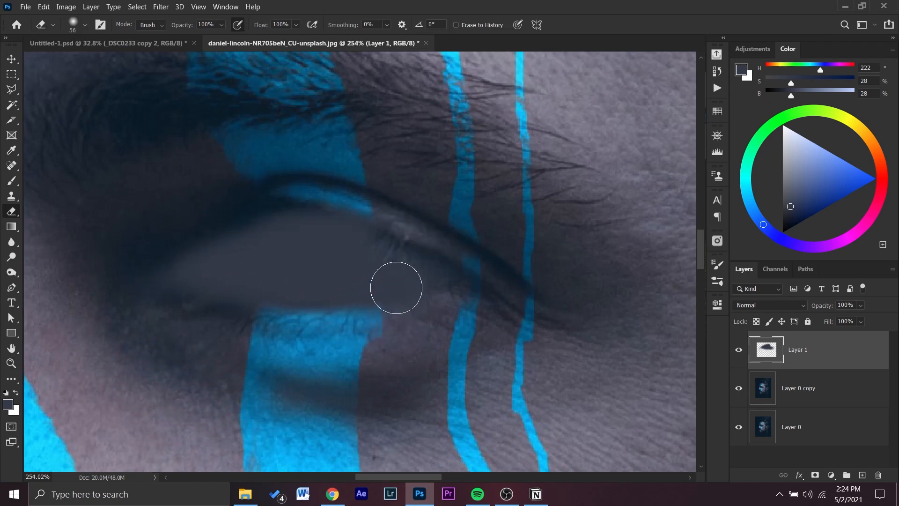
{"action": "mouse_move", "coordinate": [391, 241]}
{"action": "left_mouse_down"}
{"action": "mouse_move", "coordinate": [487, 249]}
{"action": "mouse_move", "coordinate": [534, 241]}
{"action": "mouse_move", "coordinate": [542, 251]}
{"action": "mouse_move", "coordinate": [307, 254]}
{"action": "mouse_move", "coordinate": [337, 252]}
{"action": "mouse_move", "coordinate": [318, 251]}
{"action": "left_mouse_up"}
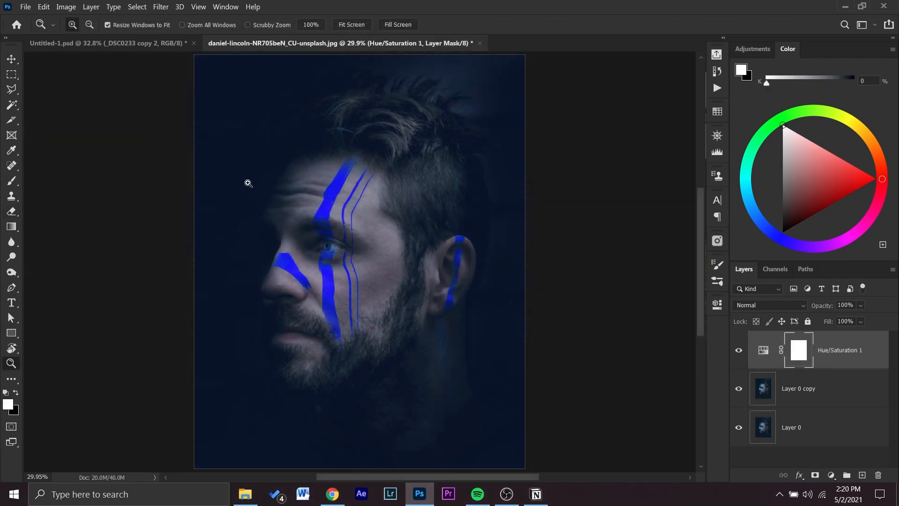
- Examine closely the edges of the blue face stripes around the eye under the Hue/Saturation adjustment
{"action": "left_click_drag", "start_coordinate": [291, 201], "coordinate": [381, 271]}
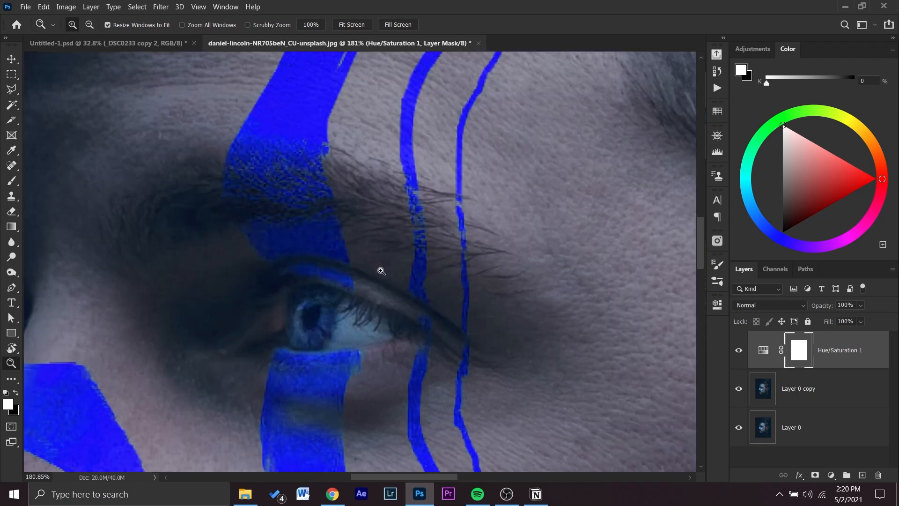
{"action": "left_click_drag", "start_coordinate": [246, 273], "coordinate": [395, 364]}
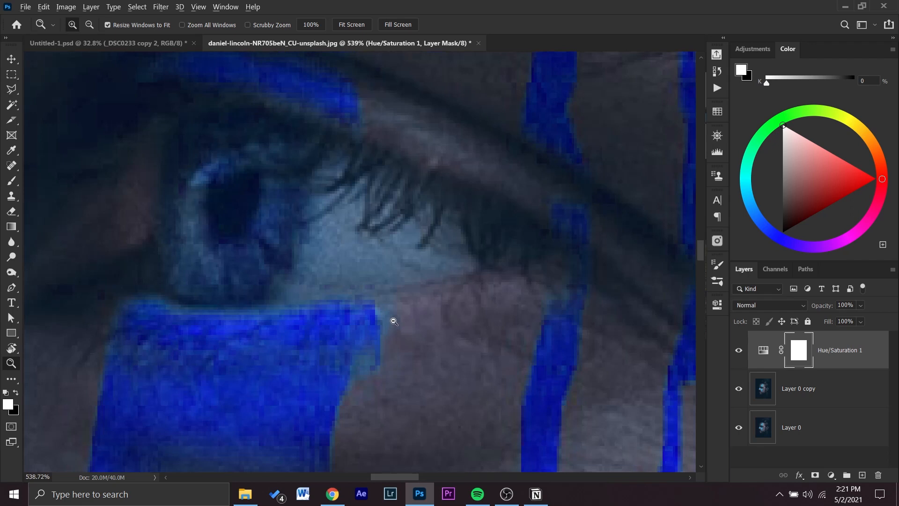
{"action": "left_click", "coordinate": [416, 261], "text": "alt"}
{"action": "left_click", "coordinate": [373, 227], "text": "alt"}
{"action": "left_click", "coordinate": [343, 243], "text": "alt"}
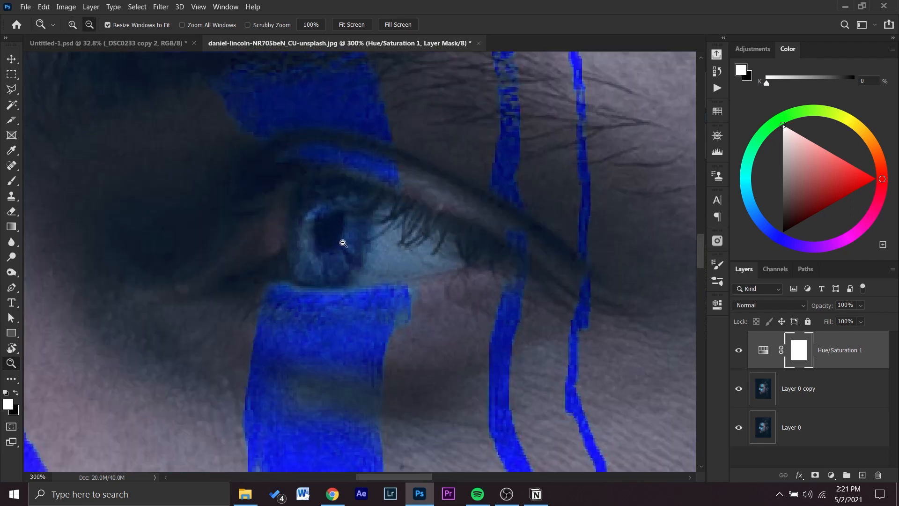
- Fit the whole face-paint portrait in the view and enable Scrubby Zoom
{"action": "left_click", "coordinate": [344, 243], "text": "alt"}
{"action": "left_click", "coordinate": [267, 242], "text": "alt"}
{"action": "left_click", "coordinate": [267, 241], "text": "alt"}
{"action": "left_click", "coordinate": [267, 242], "text": "alt"}
{"action": "left_click", "coordinate": [267, 241], "text": "alt"}
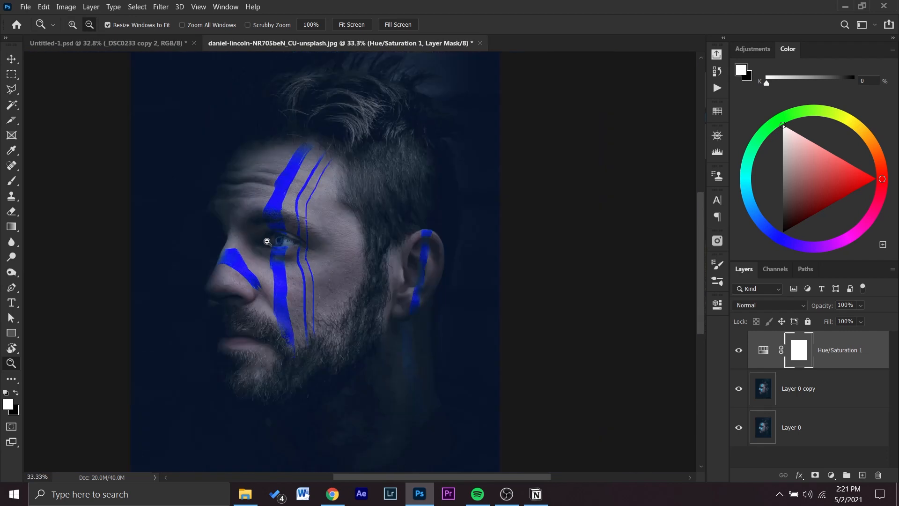
{"action": "left_click", "coordinate": [267, 242], "text": "alt"}
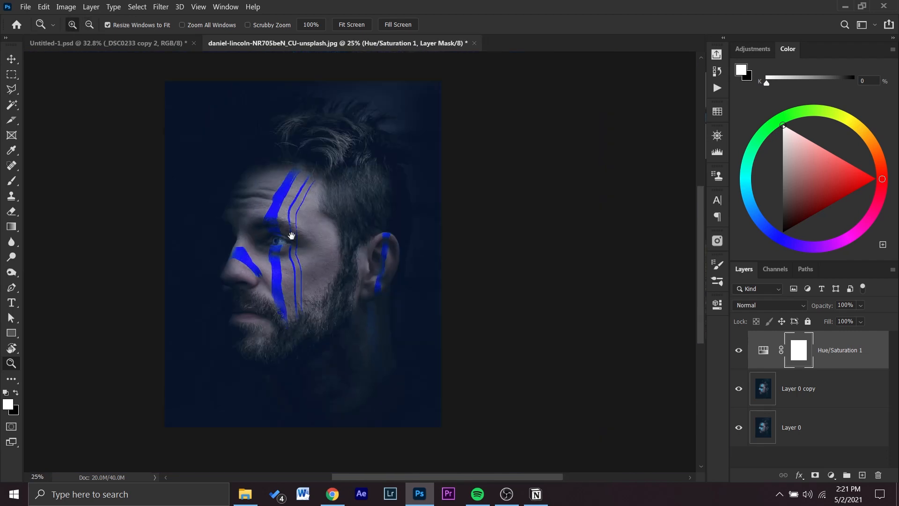
{"action": "left_click_drag", "start_coordinate": [290, 236], "coordinate": [403, 240]}
{"action": "left_click", "coordinate": [342, 29]}
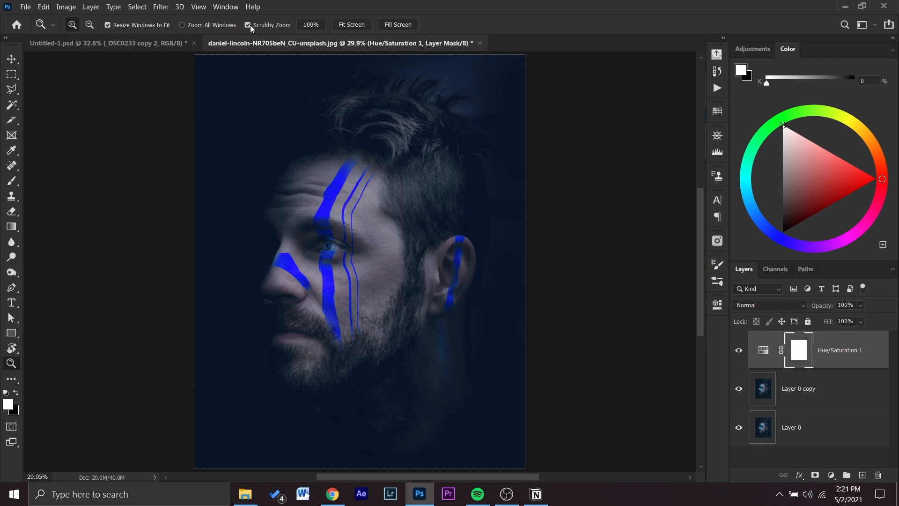
- Examine the blue stripes, hair, ear and eye of the portrait at varying magnifications with Scrubby Zoom
{"action": "mouse_move", "coordinate": [328, 244]}
{"action": "left_mouse_down"}
{"action": "mouse_move", "coordinate": [387, 251]}
{"action": "mouse_move", "coordinate": [330, 247]}
{"action": "left_mouse_up"}
{"action": "left_click_drag", "start_coordinate": [420, 131], "coordinate": [479, 111]}
{"action": "scroll", "coordinate": [381, 297], "scroll_direction": "up", "scroll_amount": 5}
{"action": "scroll", "coordinate": [426, 290], "scroll_direction": "right", "scroll_amount": 3}
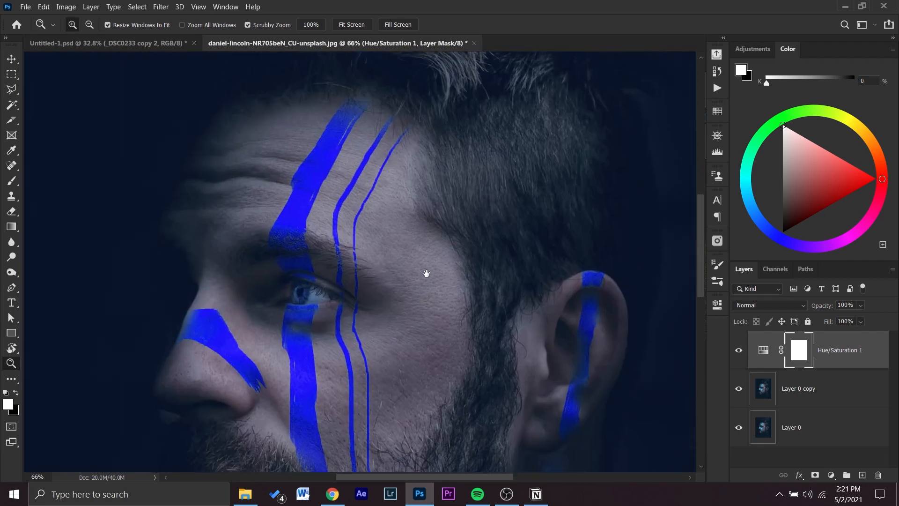
{"action": "left_click_drag", "start_coordinate": [437, 151], "coordinate": [601, 156]}
{"action": "left_click_drag", "start_coordinate": [260, 271], "coordinate": [360, 48]}
{"action": "left_click_drag", "start_coordinate": [490, 186], "coordinate": [357, 301]}
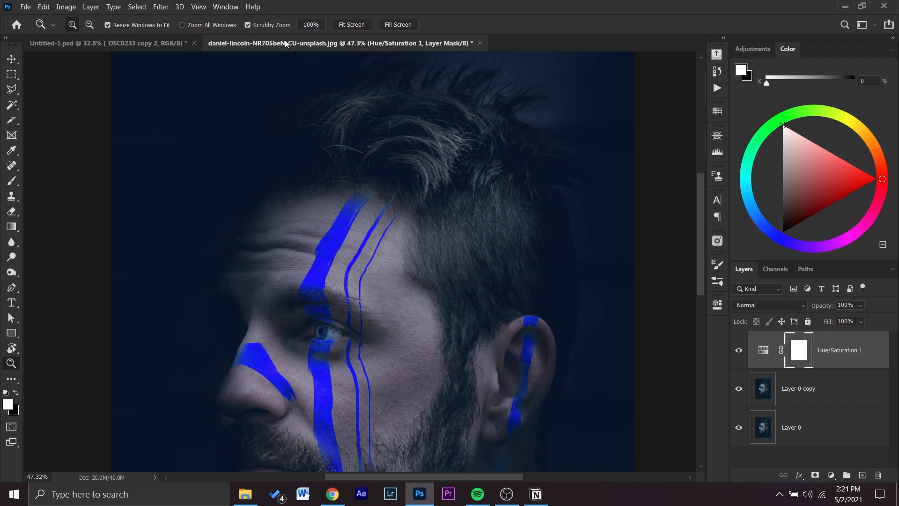
{"action": "mouse_move", "coordinate": [415, 239]}
{"action": "left_mouse_down"}
{"action": "mouse_move", "coordinate": [466, 237]}
{"action": "mouse_move", "coordinate": [405, 248]}
{"action": "left_mouse_up"}
{"action": "left_click_drag", "start_coordinate": [386, 294], "coordinate": [395, 257]}
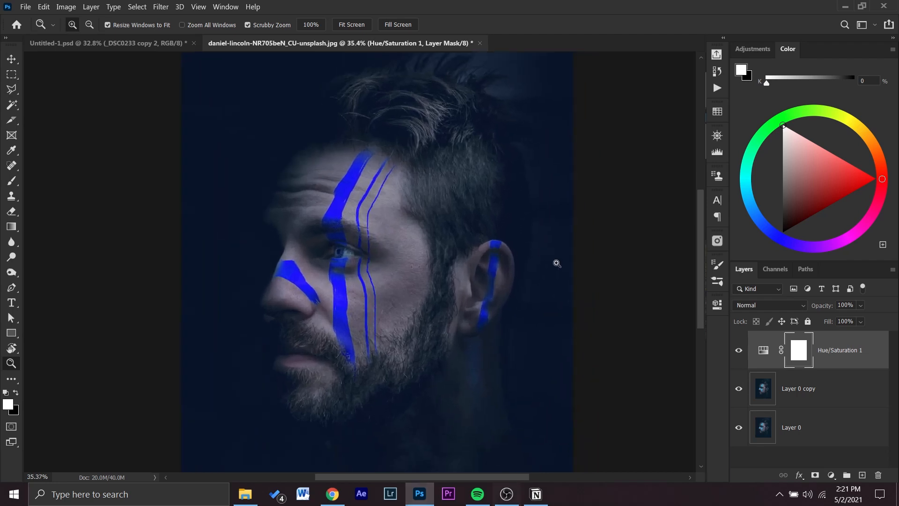
{"action": "left_click_drag", "start_coordinate": [417, 265], "coordinate": [447, 243]}
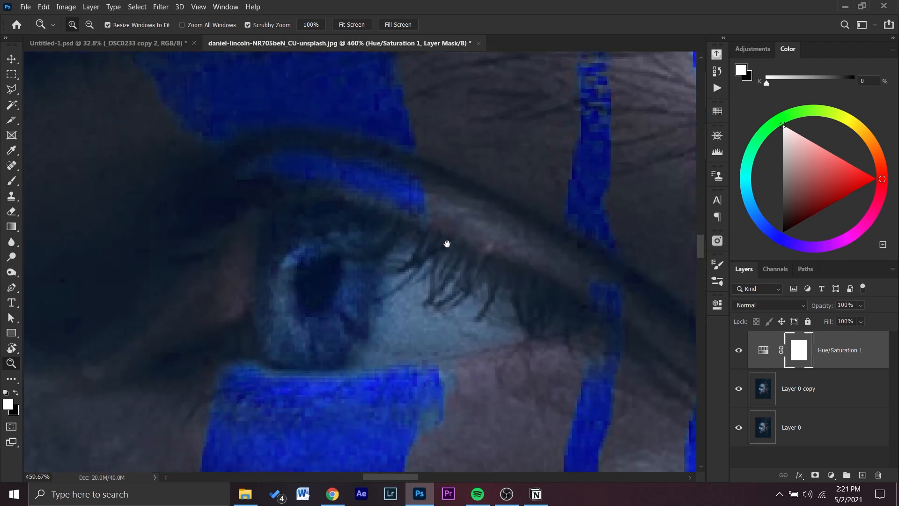
- Add an empty layer above Hue/Saturation 1 and paint bright light blue over the iris with a soft 38 px brush
{"action": "key", "text": "b"}
{"action": "left_click", "coordinate": [862, 475]}
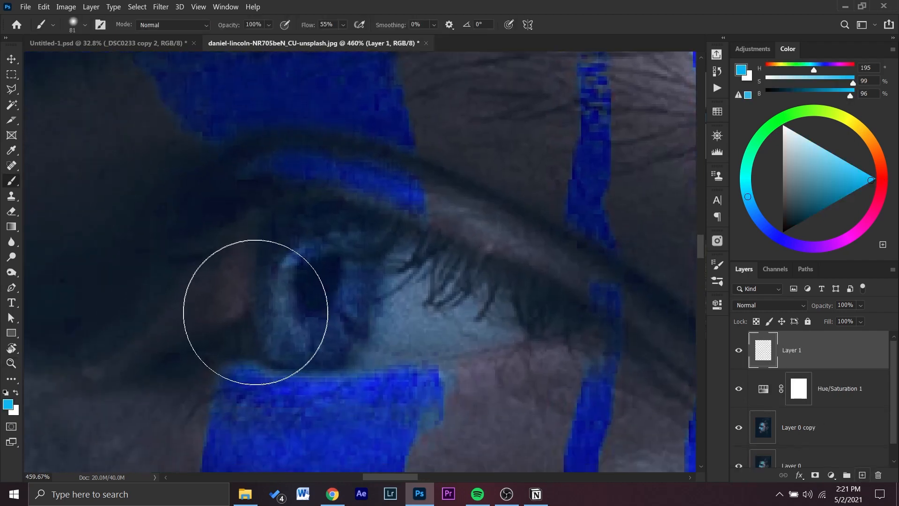
{"action": "mouse_move", "coordinate": [388, 269]}
{"action": "left_mouse_down"}
{"action": "mouse_move", "coordinate": [314, 306]}
{"action": "mouse_move", "coordinate": [345, 371]}
{"action": "mouse_move", "coordinate": [325, 237]}
{"action": "mouse_move", "coordinate": [274, 319]}
{"action": "left_mouse_up"}
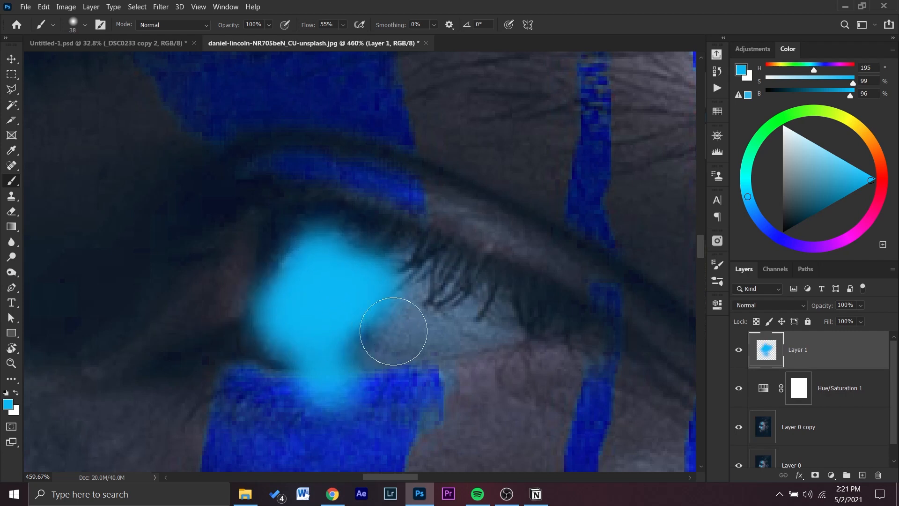
- Examine the beard and lower face up close, then return to the painted eye
{"action": "key", "text": "z"}
{"action": "left_click_drag", "start_coordinate": [531, 329], "coordinate": [403, 330]}
{"action": "key", "text": "space"}
{"action": "left_click_drag", "start_coordinate": [480, 425], "coordinate": [428, 160]}
{"action": "left_click_drag", "start_coordinate": [484, 328], "coordinate": [424, 148]}
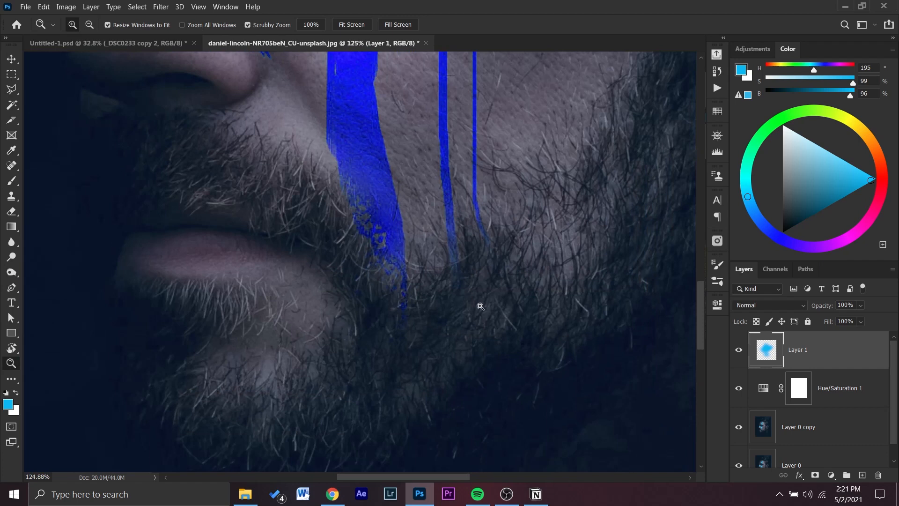
{"action": "mouse_move", "coordinate": [492, 292]}
{"action": "left_mouse_down"}
{"action": "mouse_move", "coordinate": [395, 209]}
{"action": "mouse_move", "coordinate": [403, 215]}
{"action": "left_mouse_up"}
{"action": "left_click_drag", "start_coordinate": [426, 247], "coordinate": [462, 245]}
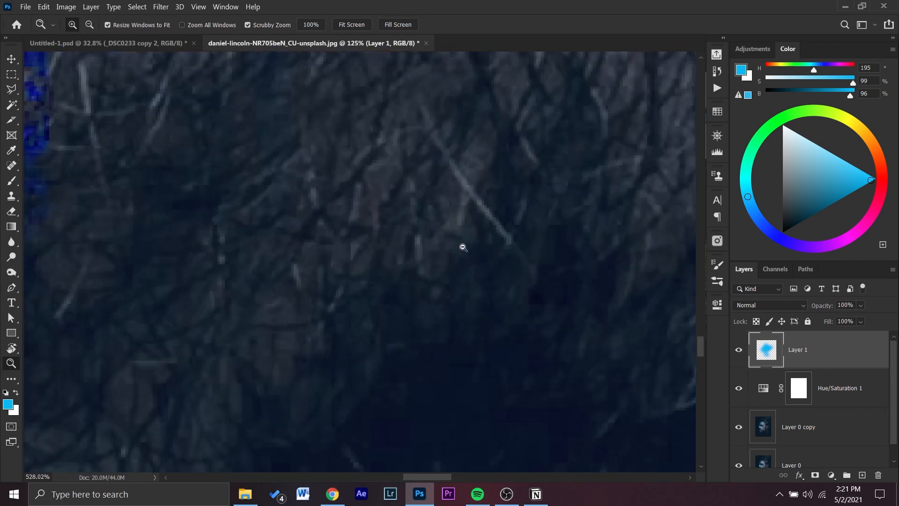
{"action": "key", "text": "space"}
{"action": "mouse_move", "coordinate": [387, 218]}
{"action": "left_mouse_down"}
{"action": "mouse_move", "coordinate": [408, 265]}
{"action": "mouse_move", "coordinate": [435, 436]}
{"action": "left_mouse_up"}
{"action": "mouse_move", "coordinate": [386, 94]}
{"action": "left_mouse_down"}
{"action": "mouse_move", "coordinate": [415, 213]}
{"action": "mouse_move", "coordinate": [436, 430]}
{"action": "left_mouse_up"}
{"action": "mouse_move", "coordinate": [396, 89]}
{"action": "left_mouse_down"}
{"action": "mouse_move", "coordinate": [423, 192]}
{"action": "mouse_move", "coordinate": [436, 431]}
{"action": "left_mouse_up"}
{"action": "left_click_drag", "start_coordinate": [397, 103], "coordinate": [410, 430]}
{"action": "mouse_move", "coordinate": [379, 136]}
{"action": "left_mouse_down"}
{"action": "mouse_move", "coordinate": [462, 391]}
{"action": "mouse_move", "coordinate": [496, 448]}
{"action": "left_mouse_up"}
{"action": "left_click_drag", "start_coordinate": [329, 253], "coordinate": [478, 395]}
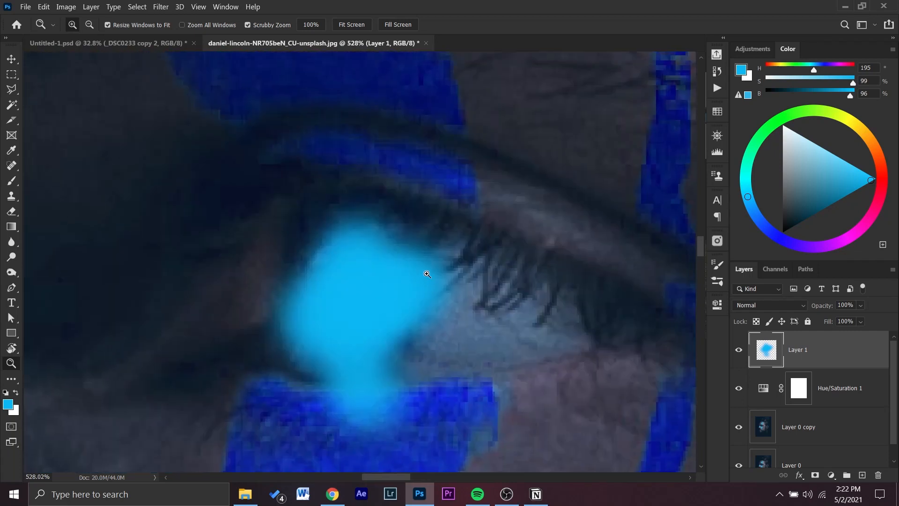
- Examine the light-blue paint over the iris and the surrounding eyelids at 600% magnification
{"action": "left_click", "coordinate": [427, 274]}
{"action": "key", "text": "b"}
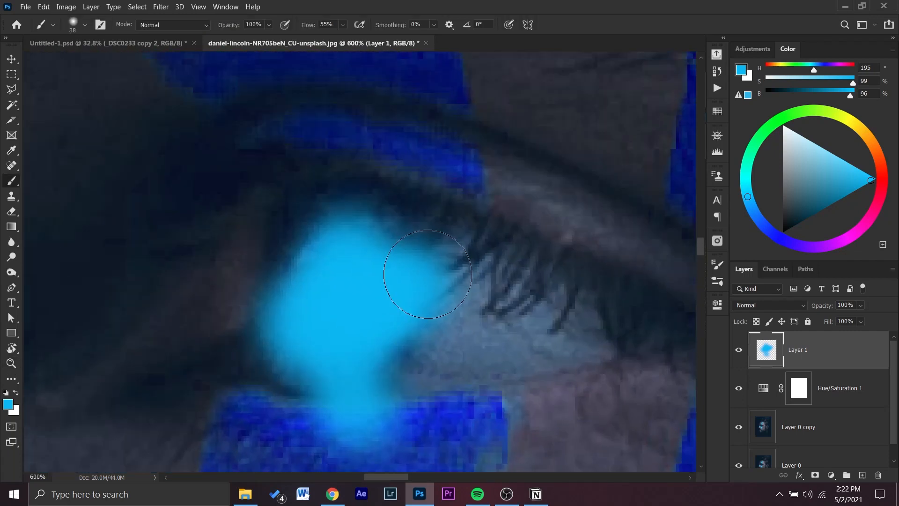
{"action": "key", "text": "h"}
{"action": "mouse_move", "coordinate": [433, 277]}
{"action": "left_mouse_down"}
{"action": "mouse_move", "coordinate": [374, 339]}
{"action": "mouse_move", "coordinate": [331, 243]}
{"action": "mouse_move", "coordinate": [372, 395]}
{"action": "mouse_move", "coordinate": [369, 354]}
{"action": "left_mouse_up"}
{"action": "left_click_drag", "start_coordinate": [311, 237], "coordinate": [321, 245]}
{"action": "left_click_drag", "start_coordinate": [367, 323], "coordinate": [377, 345]}
{"action": "left_click_drag", "start_coordinate": [325, 287], "coordinate": [323, 248]}
{"action": "mouse_move", "coordinate": [391, 352]}
{"action": "left_mouse_down"}
{"action": "mouse_move", "coordinate": [412, 404]}
{"action": "mouse_move", "coordinate": [389, 347]}
{"action": "mouse_move", "coordinate": [374, 346]}
{"action": "left_mouse_up"}
{"action": "key", "text": "b"}
{"action": "mouse_move", "coordinate": [381, 267]}
{"action": "left_mouse_down"}
{"action": "mouse_move", "coordinate": [413, 282]}
{"action": "mouse_move", "coordinate": [353, 294]}
{"action": "mouse_move", "coordinate": [302, 224]}
{"action": "mouse_move", "coordinate": [292, 191]}
{"action": "mouse_move", "coordinate": [321, 243]}
{"action": "left_mouse_up"}
{"action": "key", "text": "h"}
{"action": "mouse_move", "coordinate": [440, 301]}
{"action": "left_mouse_down"}
{"action": "mouse_move", "coordinate": [402, 337]}
{"action": "mouse_move", "coordinate": [514, 390]}
{"action": "mouse_move", "coordinate": [583, 389]}
{"action": "left_mouse_up"}
{"action": "key", "text": "h"}
{"action": "mouse_move", "coordinate": [468, 387]}
{"action": "left_mouse_down"}
{"action": "mouse_move", "coordinate": [383, 343]}
{"action": "mouse_move", "coordinate": [300, 346]}
{"action": "mouse_move", "coordinate": [585, 150]}
{"action": "left_mouse_up"}
{"action": "left_click_drag", "start_coordinate": [585, 150], "coordinate": [599, 262]}
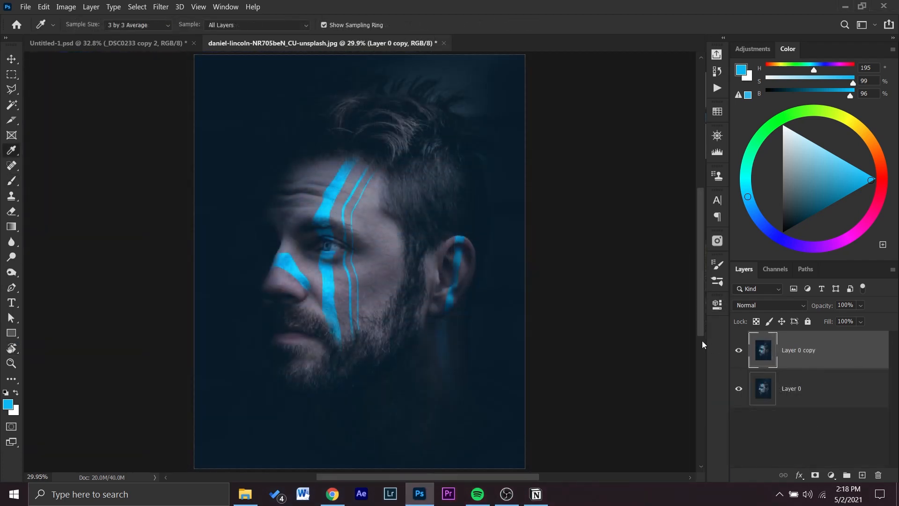
{"action": "key", "text": "v"}
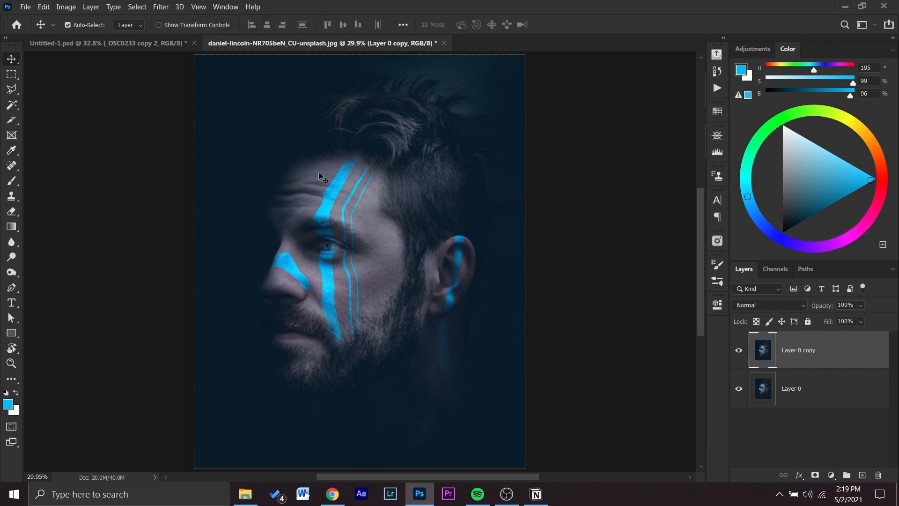
{"action": "key", "text": "z"}
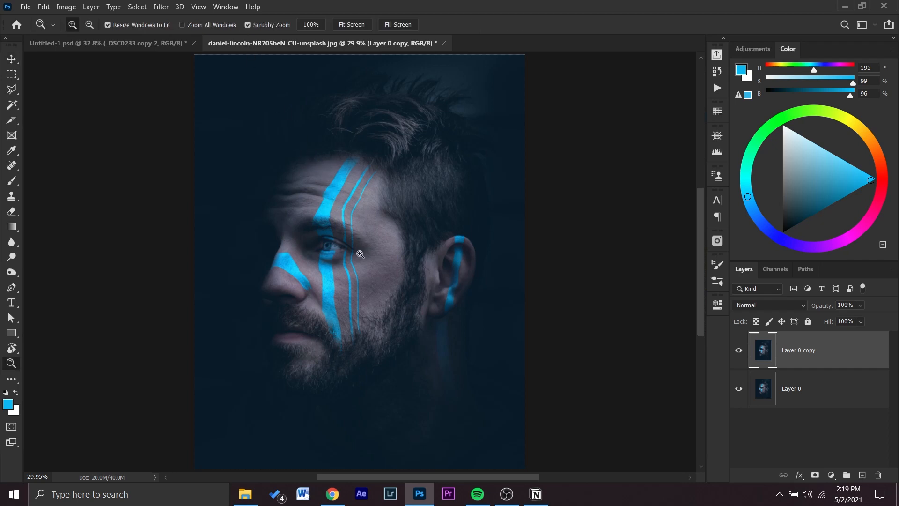
{"action": "key", "text": "v"}
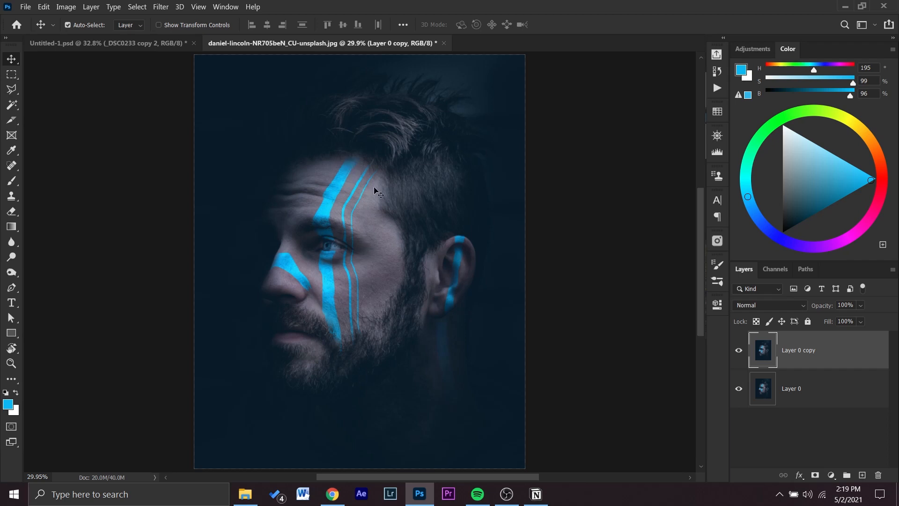
- Add a Hue/Saturation adjustment layer above Layer 0 copy and target the Cyans by sampling the stripe below the eye
{"action": "left_click", "coordinate": [831, 475]}
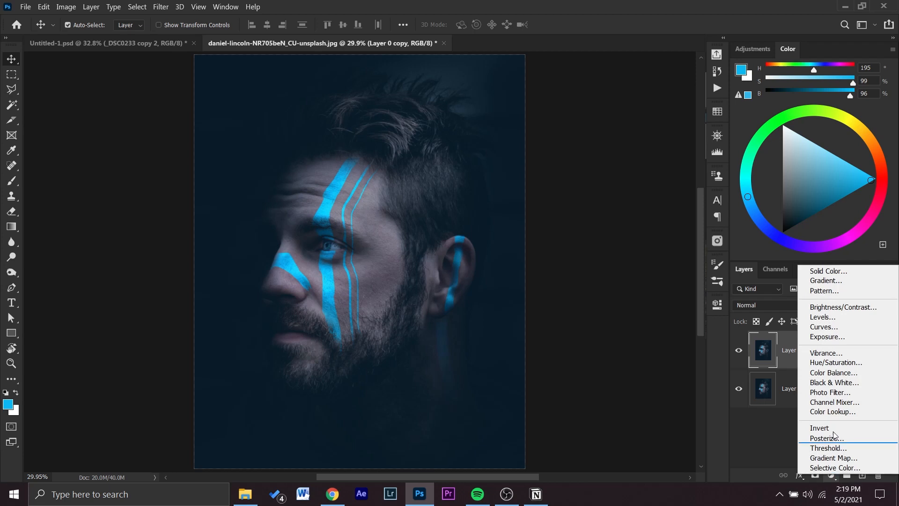
{"action": "left_click", "coordinate": [835, 362]}
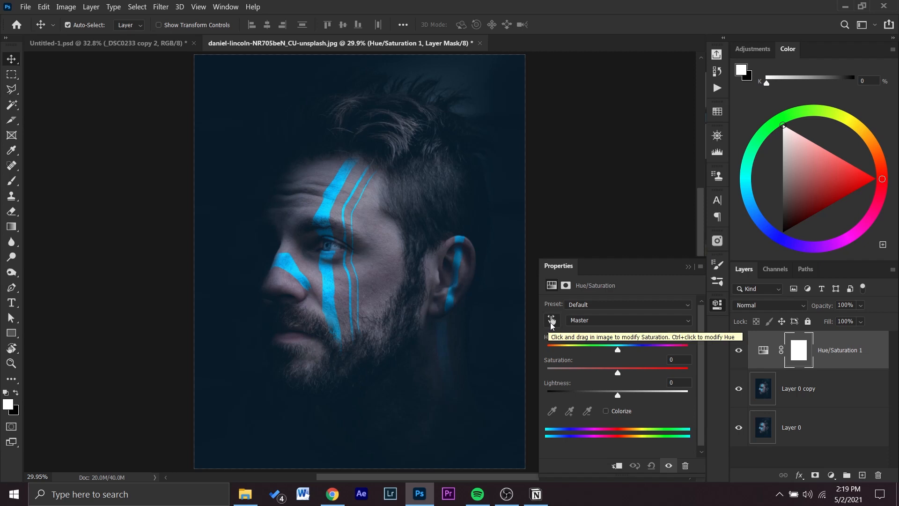
{"action": "left_click", "coordinate": [552, 324]}
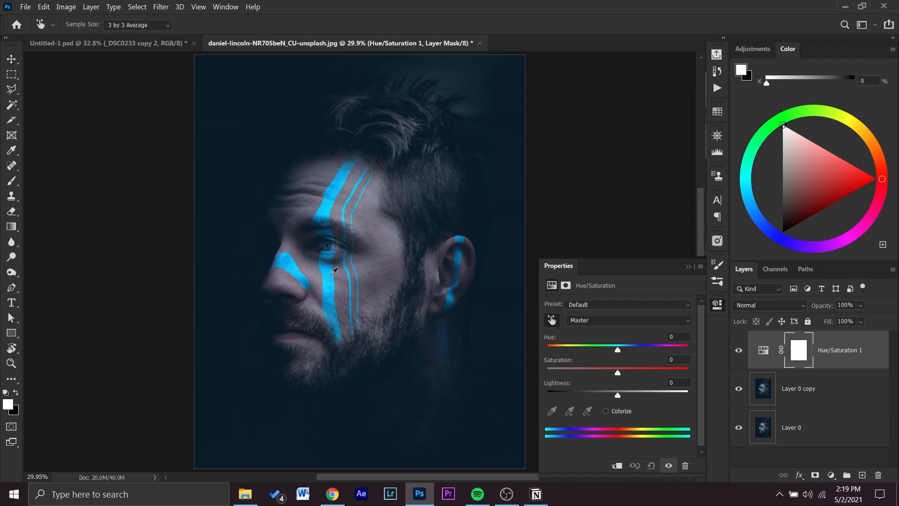
{"action": "left_click", "coordinate": [330, 272]}
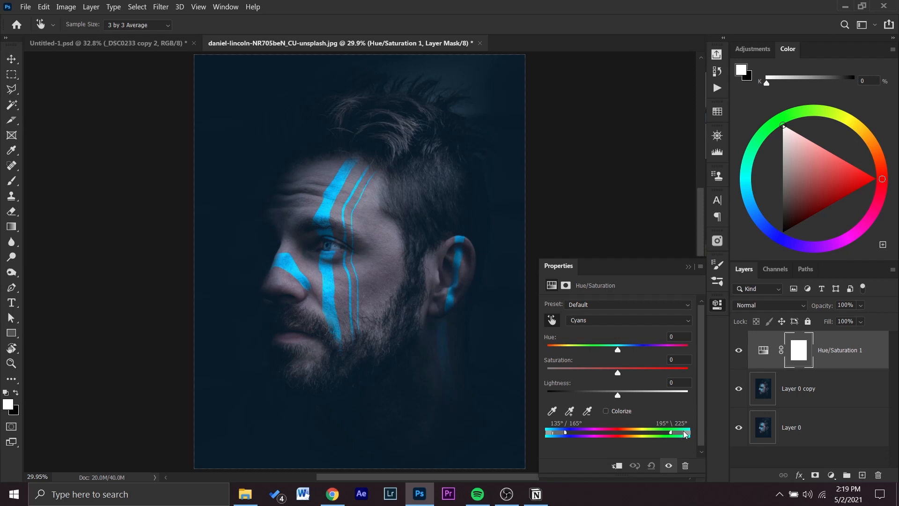
- Narrow the Cyans range of the adjustment to 150°/169° and 192°\219°, and set its hue to -80
{"action": "left_click_drag", "start_coordinate": [687, 435], "coordinate": [678, 434]}
{"action": "mouse_move", "coordinate": [619, 352]}
{"action": "left_mouse_down"}
{"action": "mouse_move", "coordinate": [556, 350]}
{"action": "mouse_move", "coordinate": [686, 350]}
{"action": "mouse_move", "coordinate": [576, 351]}
{"action": "left_mouse_up"}
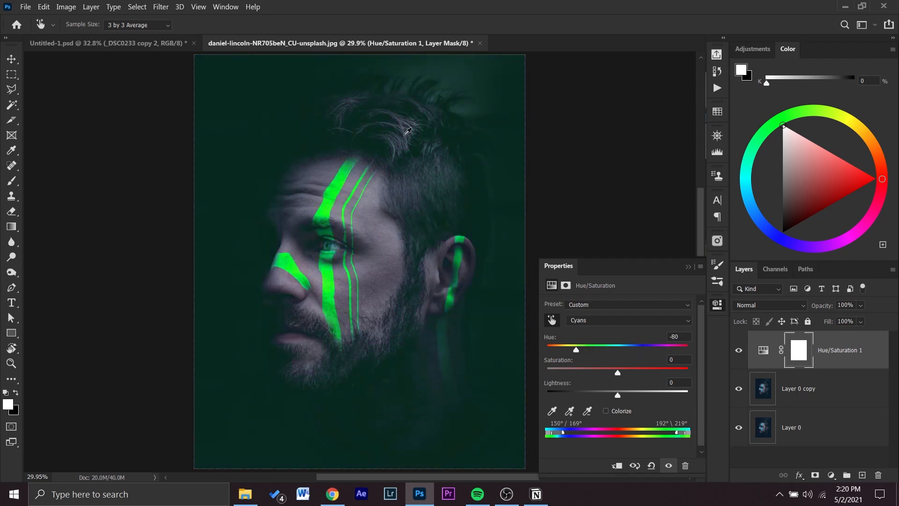
- Refine the Cyans range to 161°/169° and 192°\208°, and raise its hue above zero
{"action": "left_click_drag", "start_coordinate": [565, 435], "coordinate": [557, 435]}
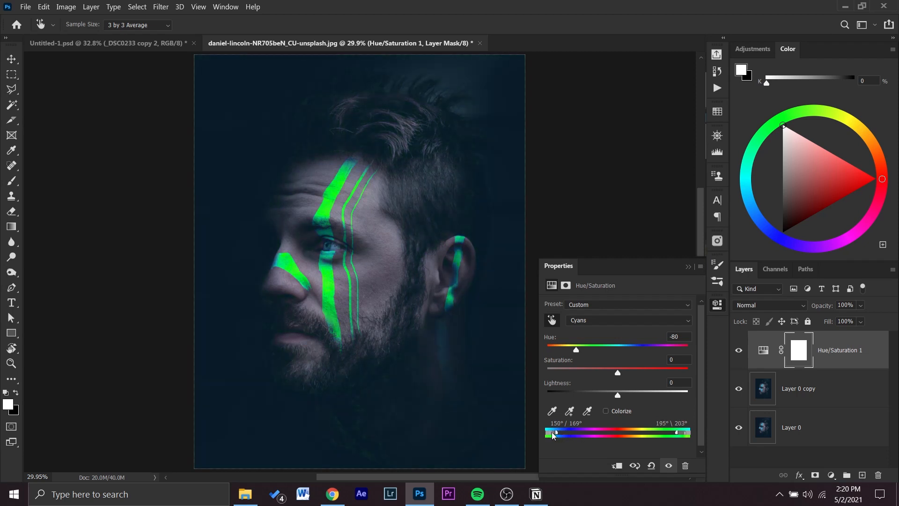
{"action": "left_click_drag", "start_coordinate": [554, 434], "coordinate": [558, 434]}
{"action": "left_click_drag", "start_coordinate": [676, 435], "coordinate": [681, 436]}
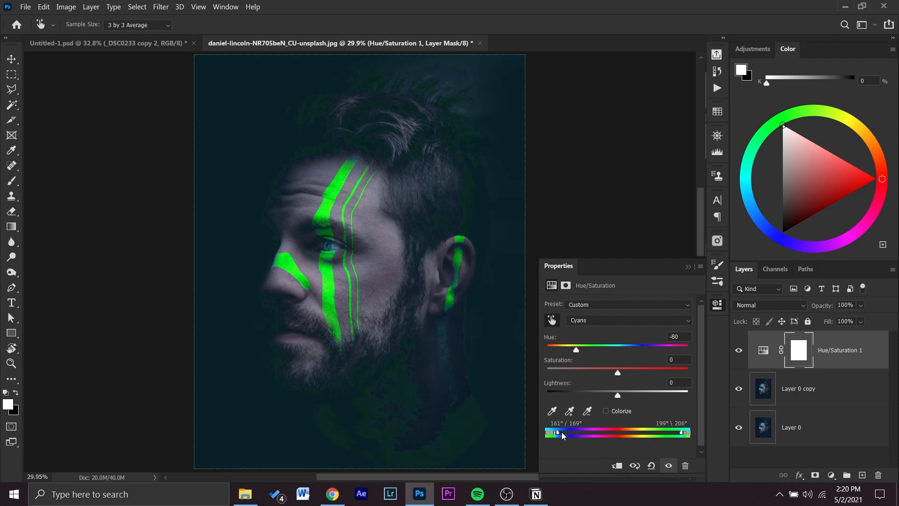
{"action": "left_click_drag", "start_coordinate": [556, 435], "coordinate": [555, 436]}
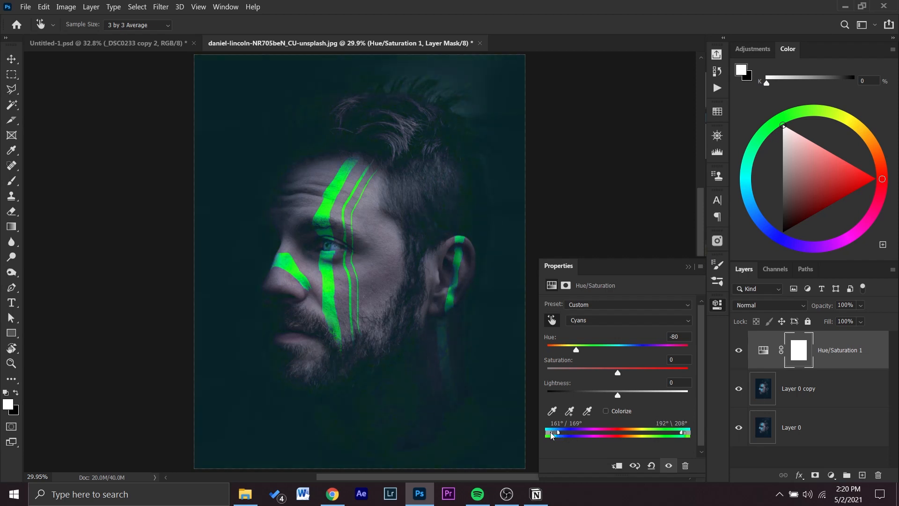
{"action": "left_click_drag", "start_coordinate": [579, 352], "coordinate": [653, 350]}
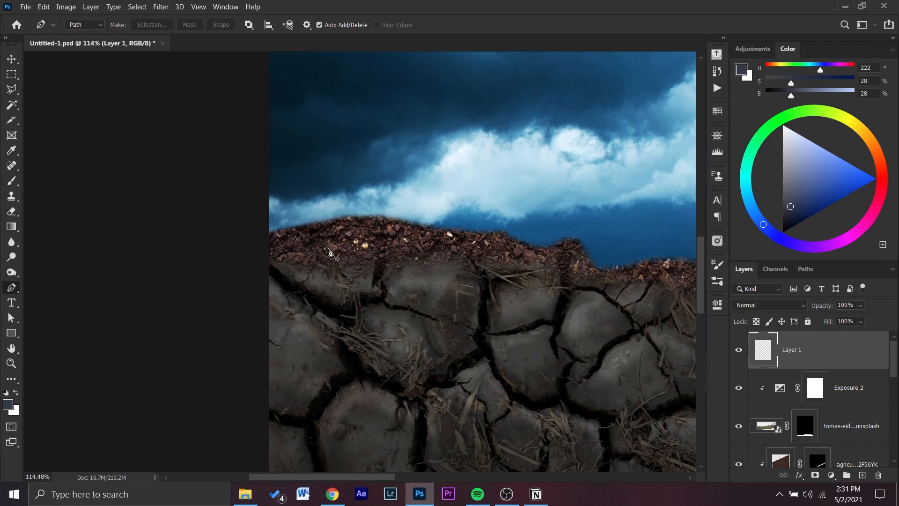
- Draw a curved Pen tool path along the soil's upper edge and down into the cracked ground
{"action": "left_click", "coordinate": [267, 236]}
{"action": "left_click_drag", "start_coordinate": [363, 221], "coordinate": [390, 223]}
{"action": "left_click_drag", "start_coordinate": [449, 233], "coordinate": [467, 235]}
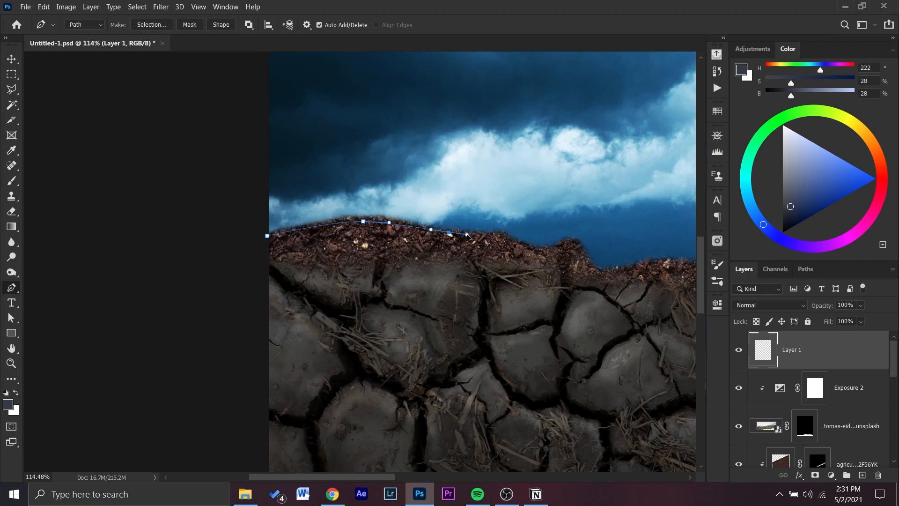
{"action": "left_click_drag", "start_coordinate": [516, 295], "coordinate": [554, 274]}
{"action": "left_click_drag", "start_coordinate": [534, 336], "coordinate": [570, 335]}
{"action": "left_click_drag", "start_coordinate": [552, 323], "coordinate": [561, 328]}
{"action": "left_click_drag", "start_coordinate": [562, 362], "coordinate": [579, 398]}
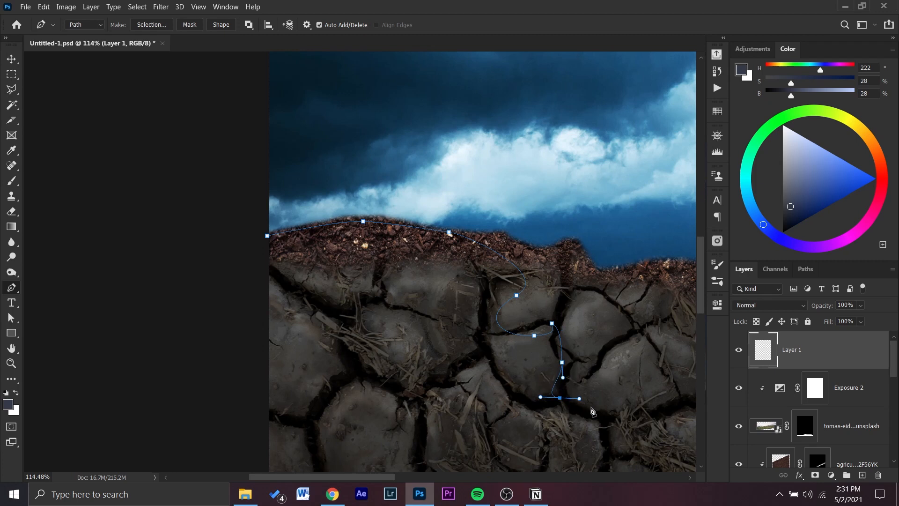
- Turn on the Rubber Band preview in the Pen tool's path options
{"action": "left_click", "coordinate": [306, 26]}
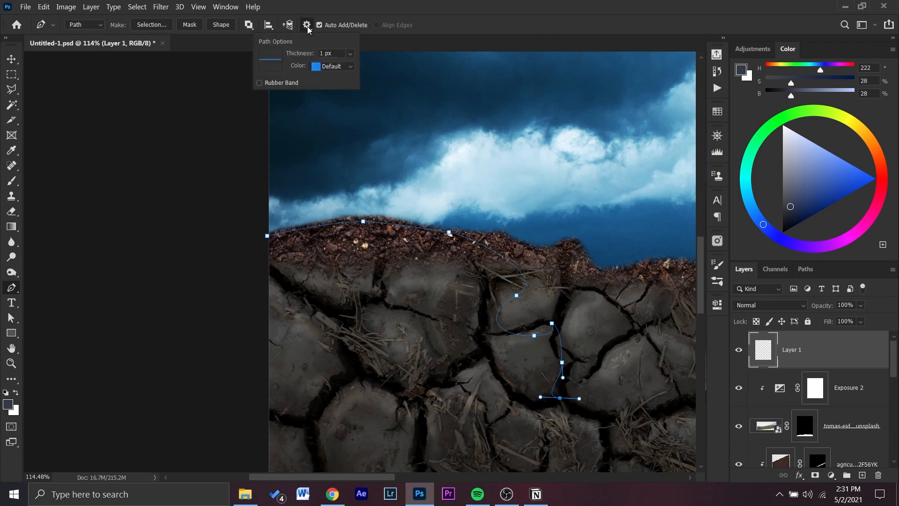
{"action": "left_click", "coordinate": [267, 87]}
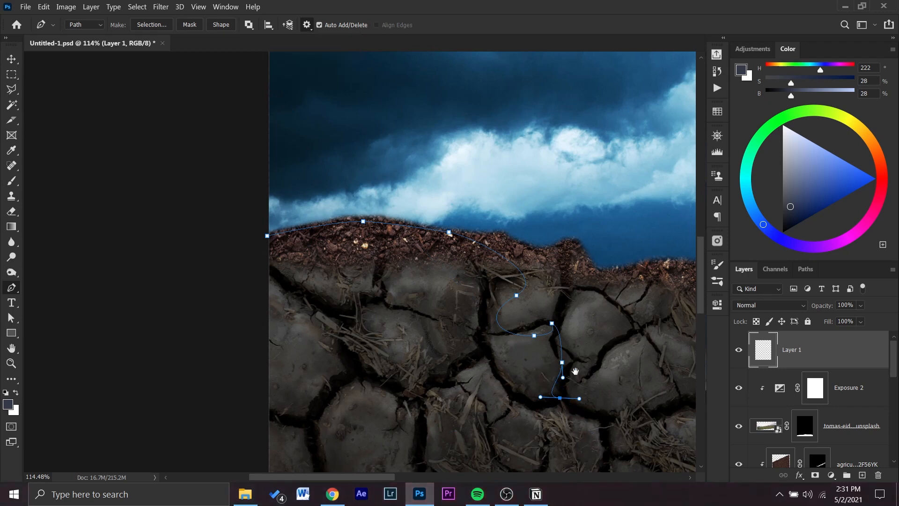
{"action": "scroll", "coordinate": [590, 421], "scroll_direction": "down", "scroll_amount": 5}
{"action": "left_click_drag", "start_coordinate": [556, 331], "coordinate": [474, 354]}
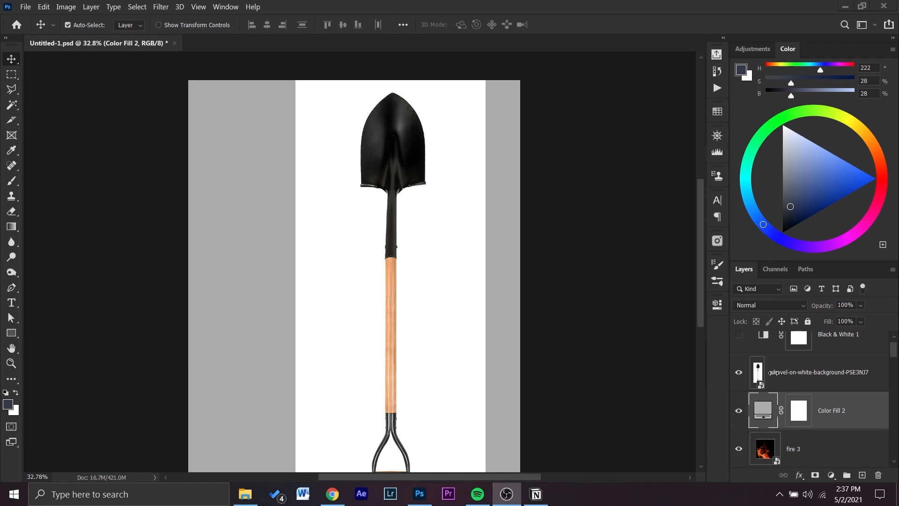
- Set the blending mode of the shovel-on-white-background layer to Multiply so its white background drops out
{"action": "left_click", "coordinate": [797, 376]}
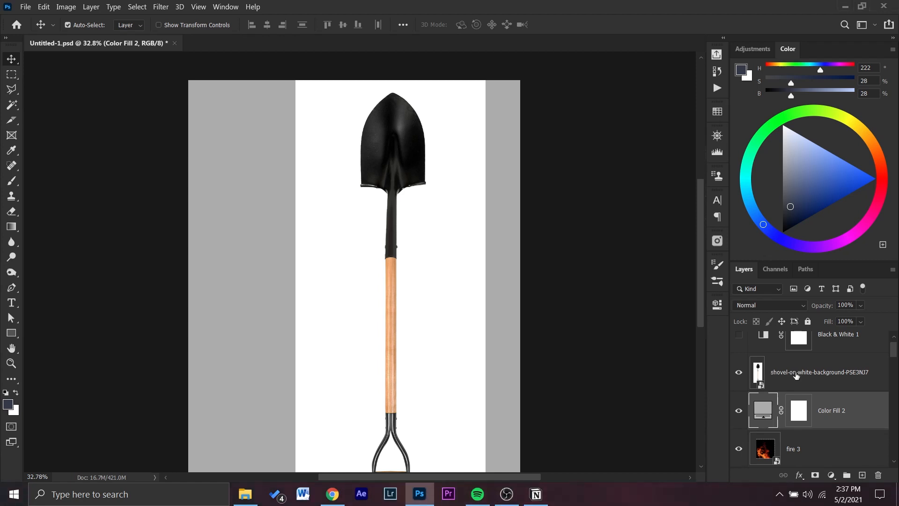
{"action": "left_click", "coordinate": [796, 375]}
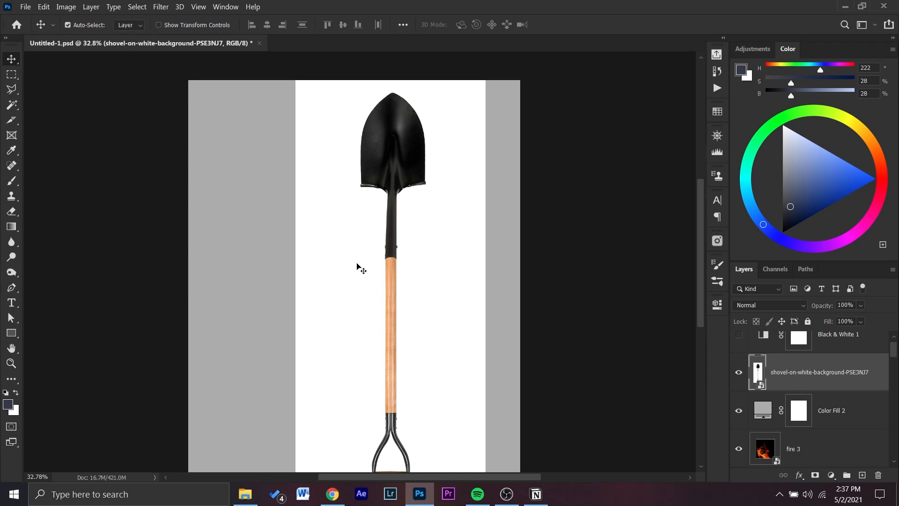
{"action": "left_click", "coordinate": [772, 310]}
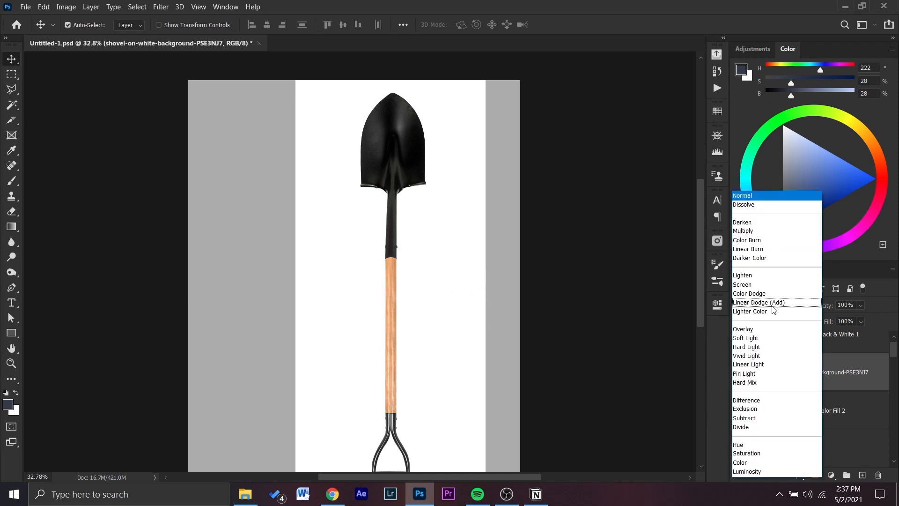
{"action": "left_click", "coordinate": [761, 234]}
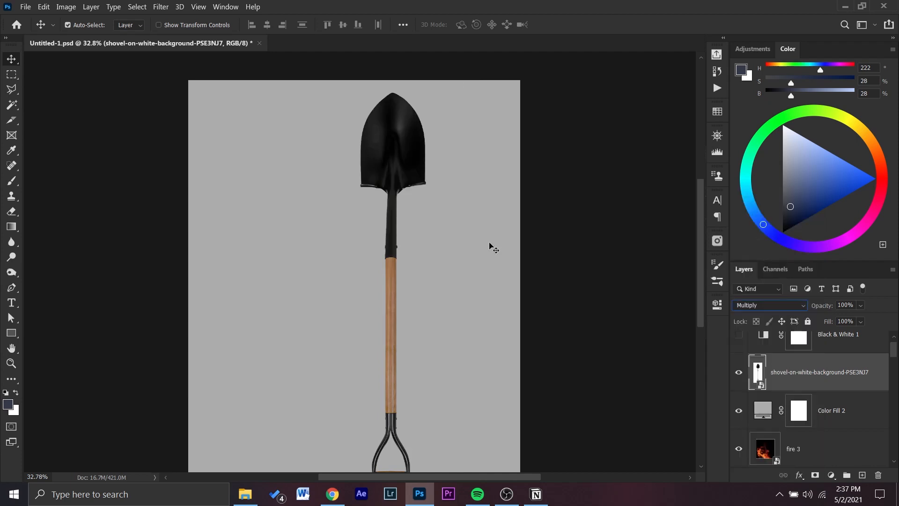
- Move the fire 3 layer up over the man's back and set its blending mode to Screen to drop out its black background
{"action": "scroll", "coordinate": [398, 279], "scroll_direction": "down", "scroll_amount": 2}
{"action": "scroll", "coordinate": [404, 376], "scroll_direction": "up", "scroll_amount": 2}
{"action": "scroll", "coordinate": [416, 329], "scroll_direction": "left", "scroll_amount": 2}
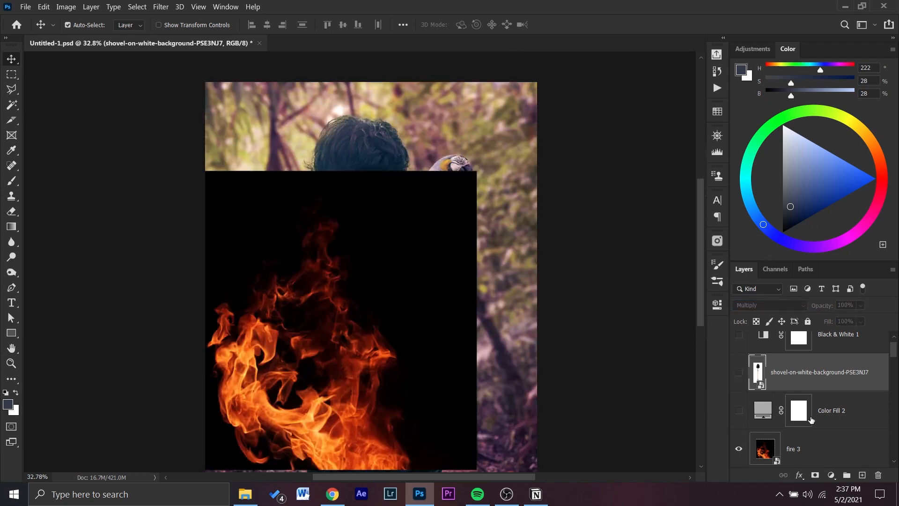
{"action": "left_click_drag", "start_coordinate": [403, 332], "coordinate": [435, 240]}
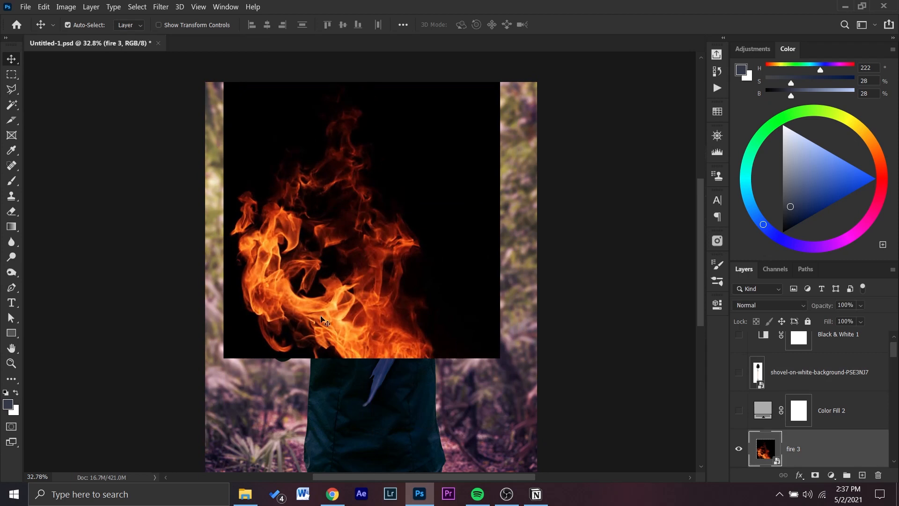
{"action": "left_click", "coordinate": [769, 305]}
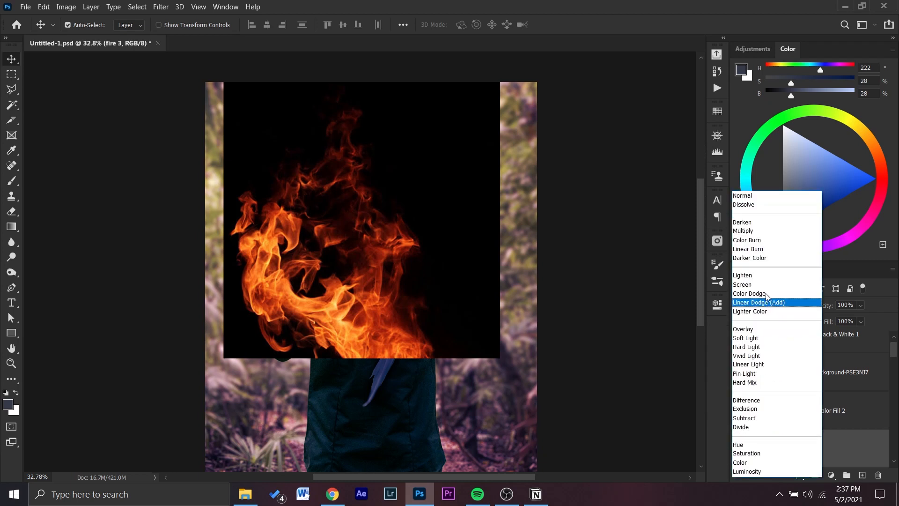
{"action": "left_click", "coordinate": [748, 284]}
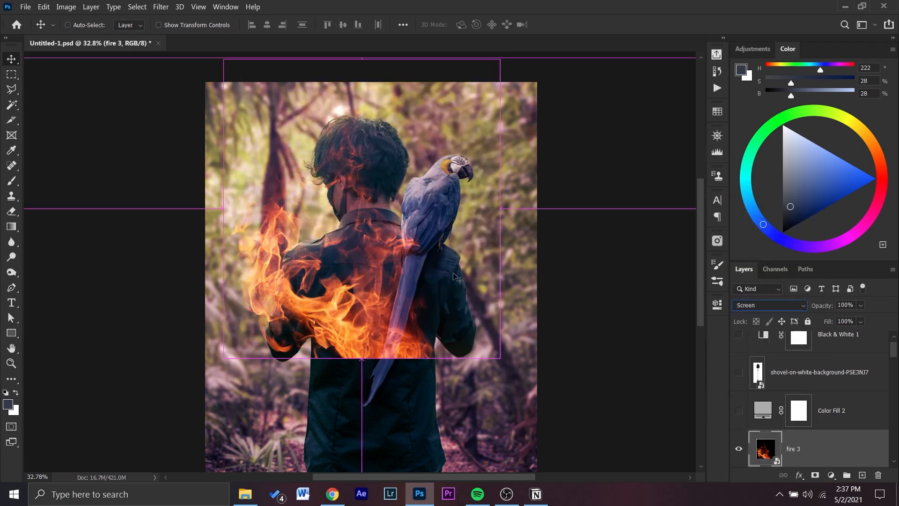
- Free-transform the fire 3 layer to adjust its placement over the man's back and shoulder
{"action": "key", "text": "ctrl+t"}
{"action": "left_click_drag", "start_coordinate": [449, 213], "coordinate": [361, 208]}
{"action": "left_click_drag", "start_coordinate": [285, 245], "coordinate": [311, 207]}
{"action": "left_click", "coordinate": [560, 28]}
{"action": "key", "text": "z"}
{"action": "left_click_drag", "start_coordinate": [316, 222], "coordinate": [359, 225]}
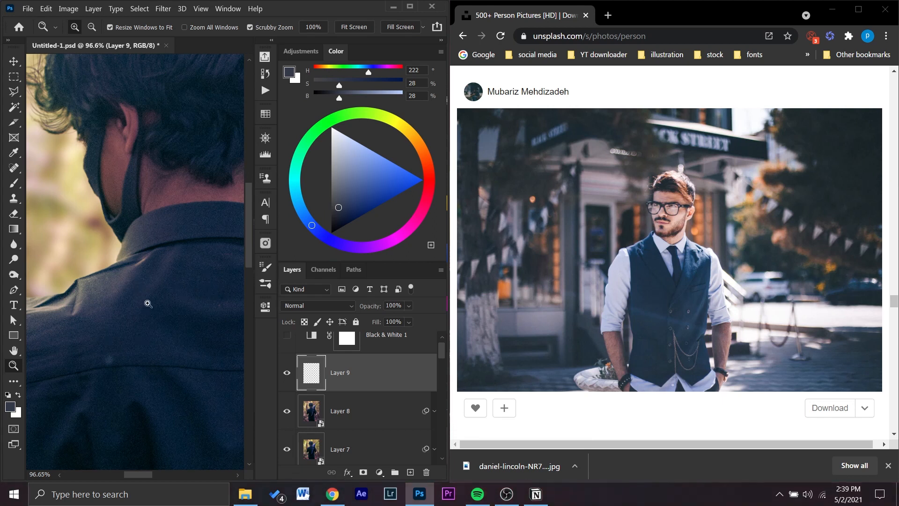
- Sample the dark blue of the man's vest in the Unsplash photo as the foreground colour with the Eyedropper, about H 211, S 56, B 28
{"action": "left_click", "coordinate": [14, 153]}
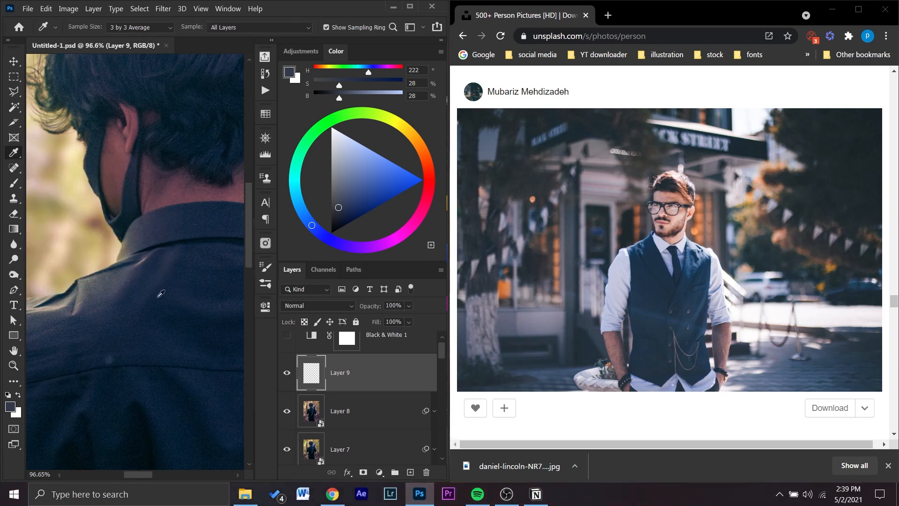
{"action": "left_click_drag", "start_coordinate": [136, 317], "coordinate": [650, 291]}
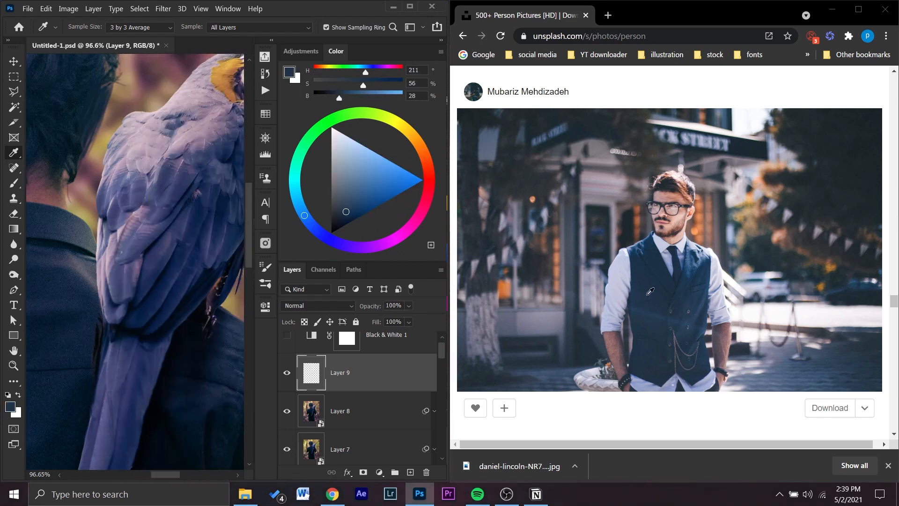
{"action": "left_click_drag", "start_coordinate": [650, 291], "coordinate": [661, 271]}
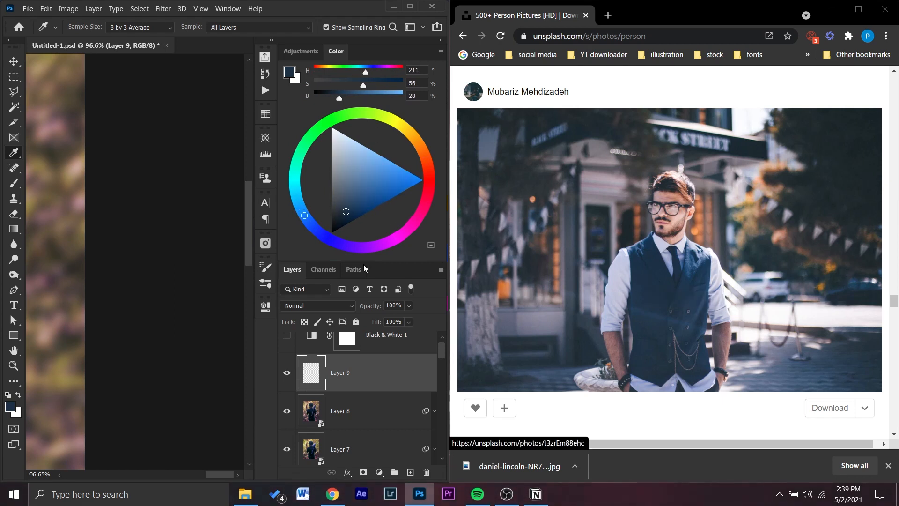
- Paint the sampled dark blue over the upper back of the man's shirt on Layer 9 with a soft 260 px brush at 55% flow
{"action": "left_click_drag", "start_coordinate": [94, 260], "coordinate": [393, 258]}
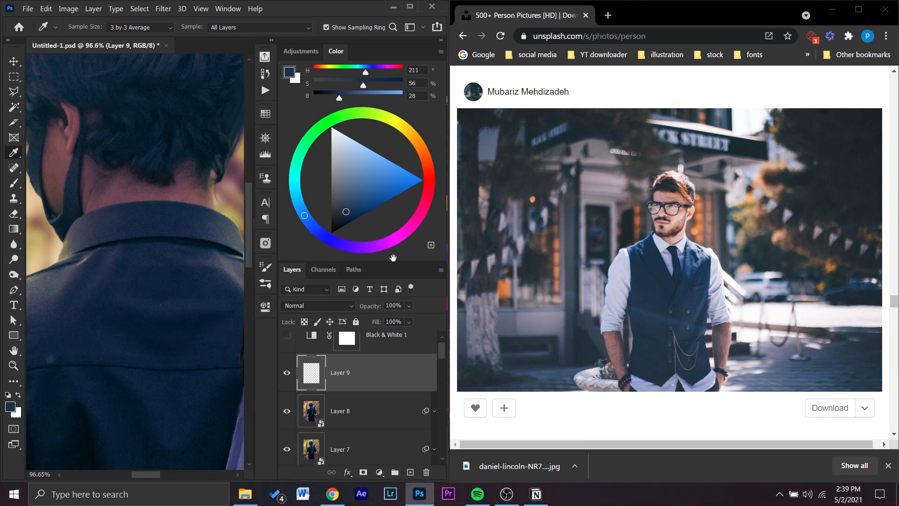
{"action": "key", "text": "b"}
{"action": "mouse_move", "coordinate": [122, 297]}
{"action": "left_mouse_down"}
{"action": "mouse_move", "coordinate": [145, 320]}
{"action": "mouse_move", "coordinate": [111, 299]}
{"action": "mouse_move", "coordinate": [161, 299]}
{"action": "mouse_move", "coordinate": [117, 324]}
{"action": "mouse_move", "coordinate": [134, 395]}
{"action": "mouse_move", "coordinate": [120, 300]}
{"action": "mouse_move", "coordinate": [91, 335]}
{"action": "mouse_move", "coordinate": [118, 375]}
{"action": "mouse_move", "coordinate": [140, 293]}
{"action": "mouse_move", "coordinate": [160, 332]}
{"action": "mouse_move", "coordinate": [146, 358]}
{"action": "mouse_move", "coordinate": [133, 305]}
{"action": "left_mouse_up"}
{"action": "key", "text": "space"}
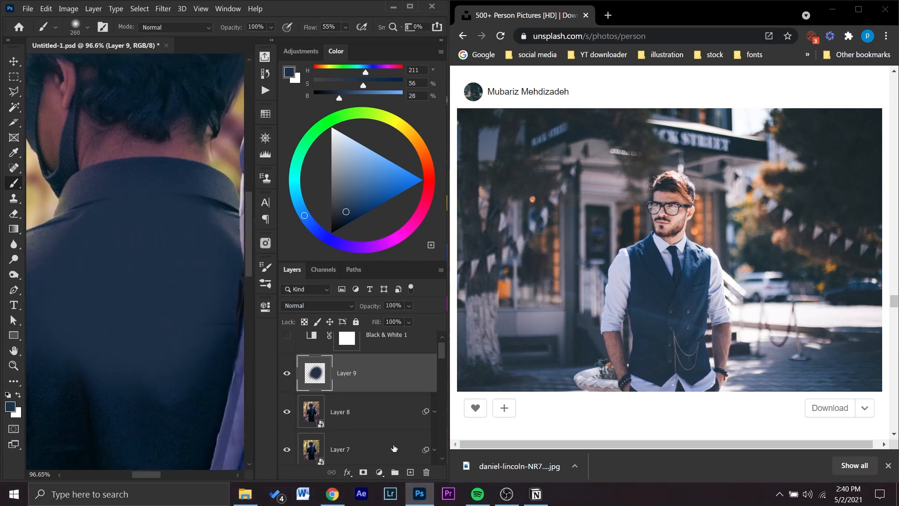